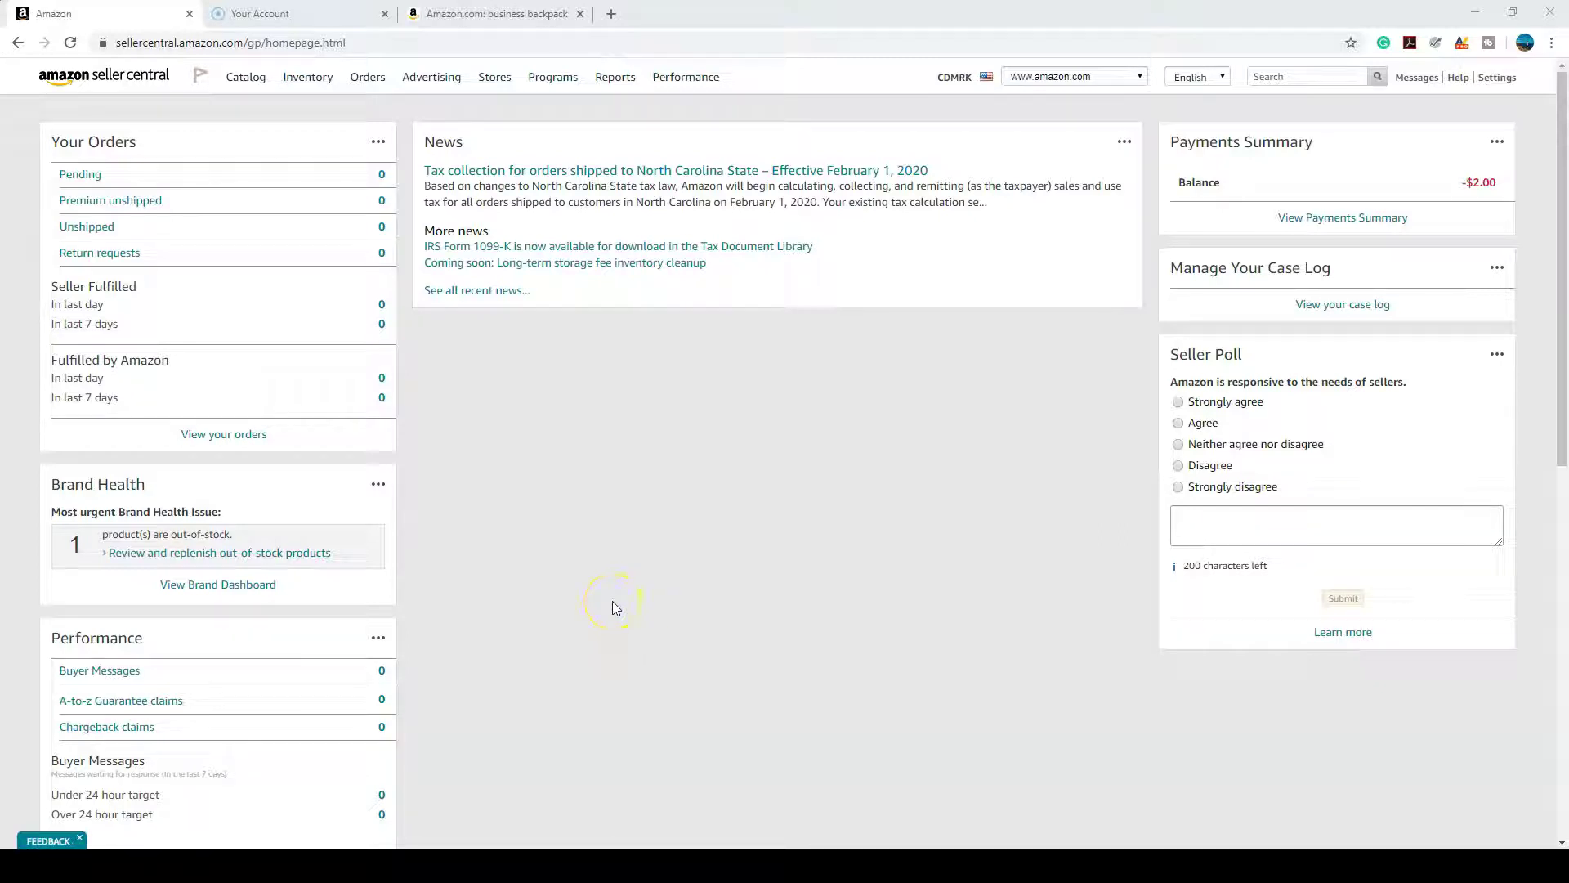
From the inventory, start adding a product and create a new listing for an item that is not in Amazon's catalog
mouse_move(312, 84)
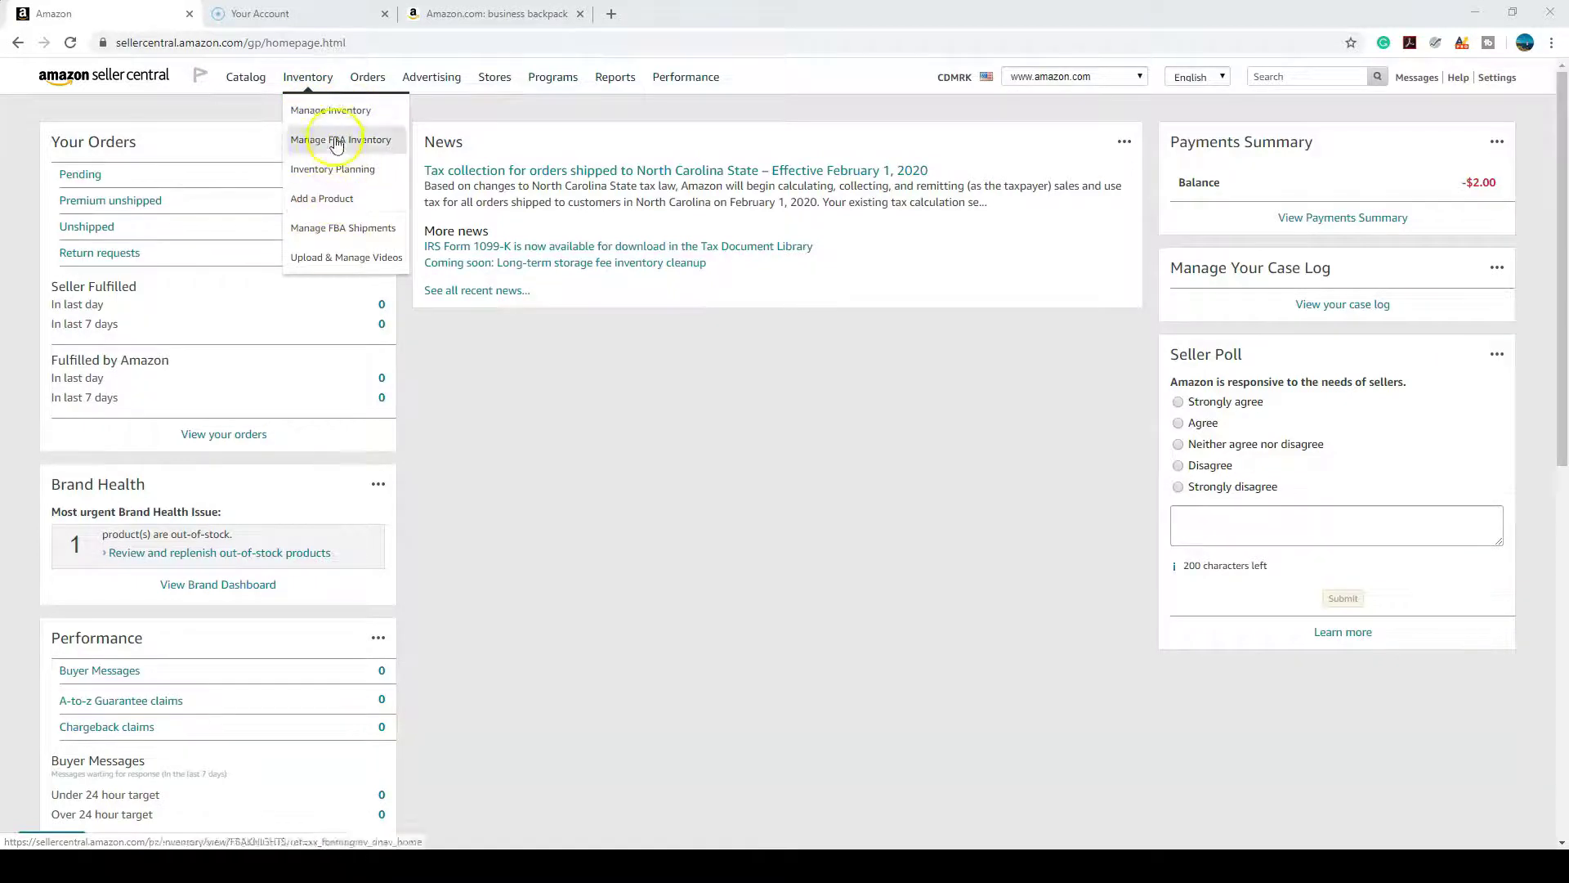
left_click(331, 109)
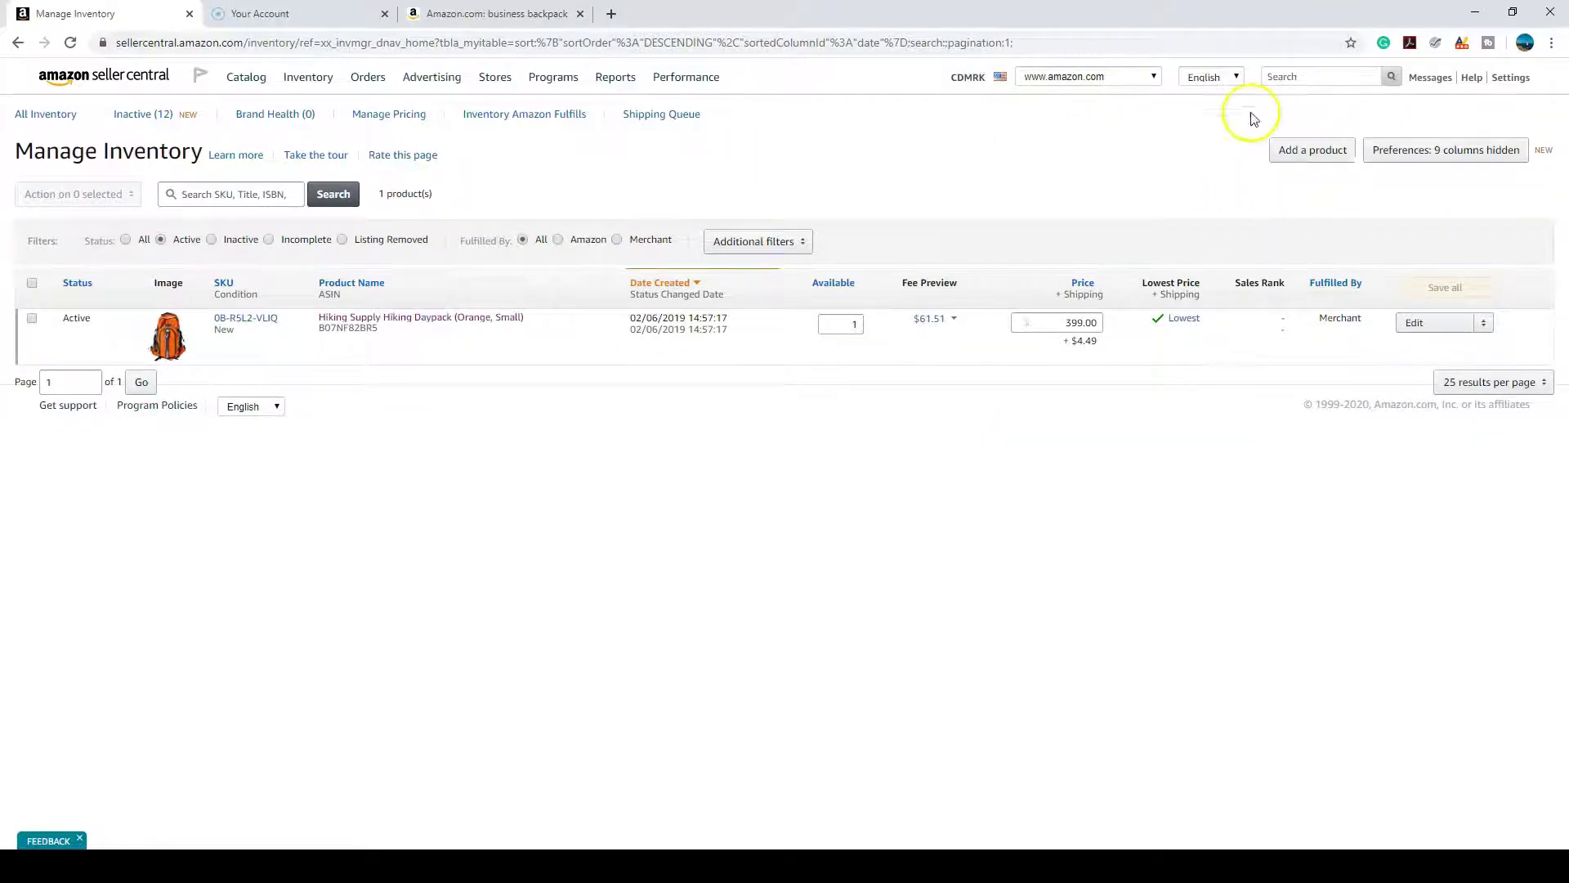
left_click(1322, 152)
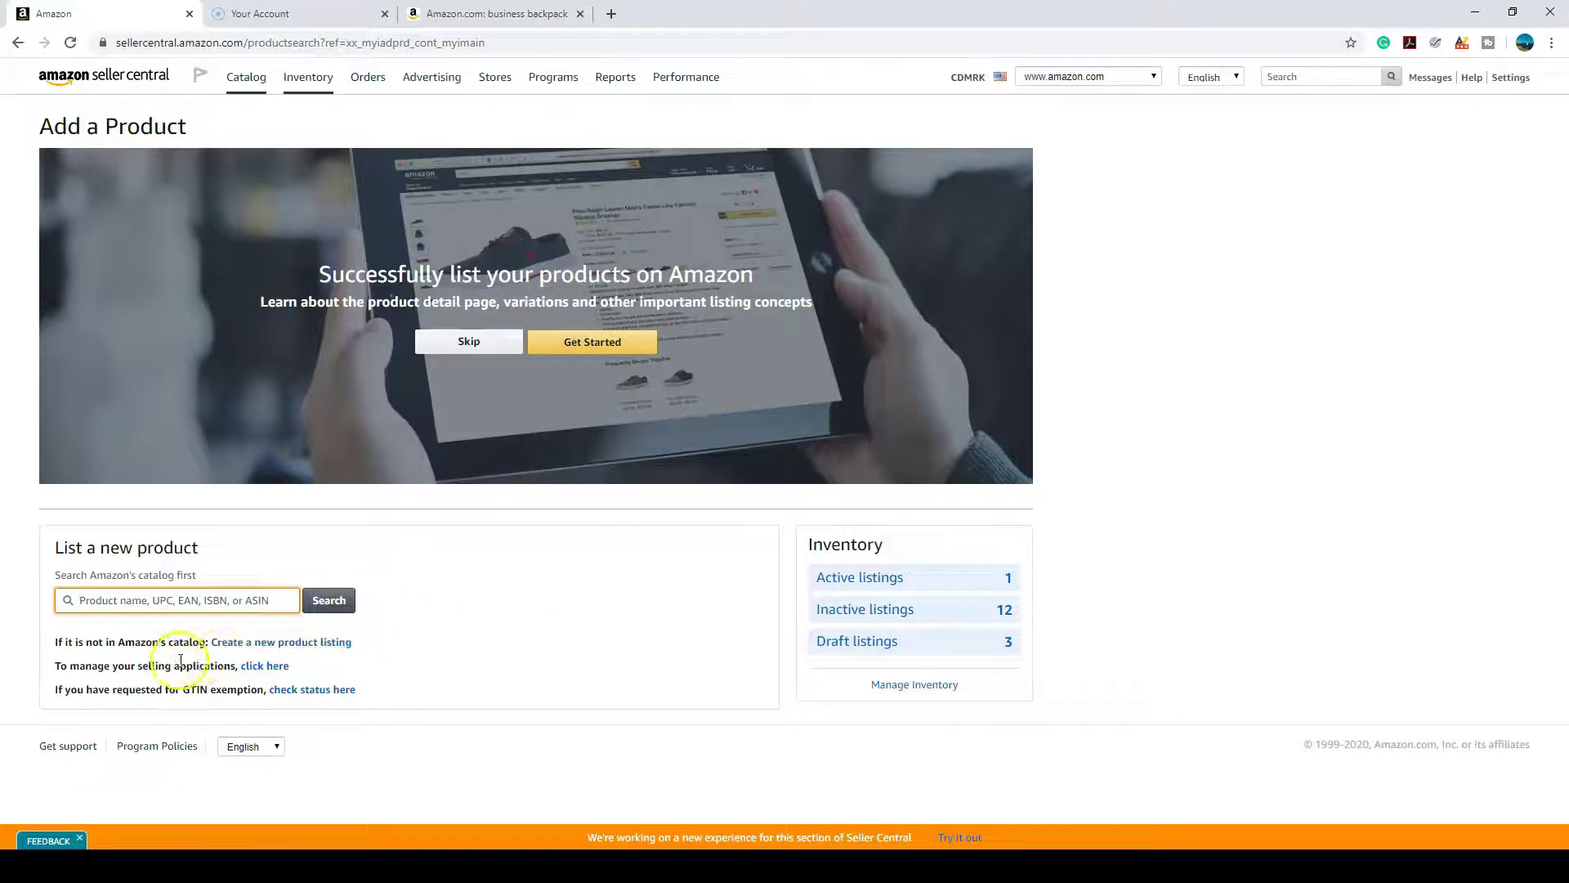
left_click(250, 647)
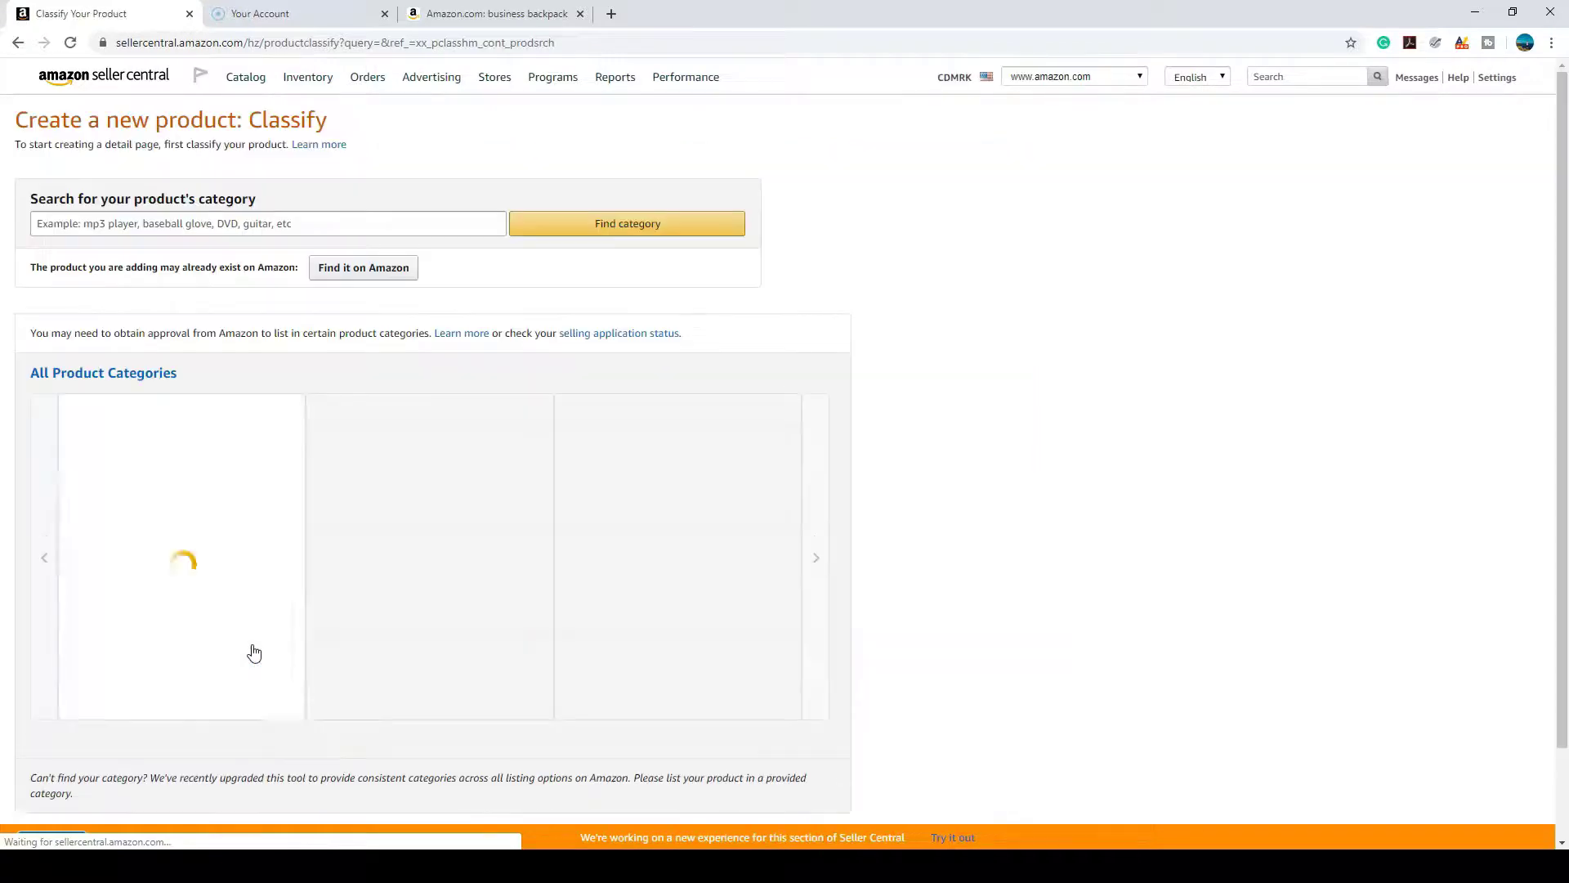
left_click(218, 230)
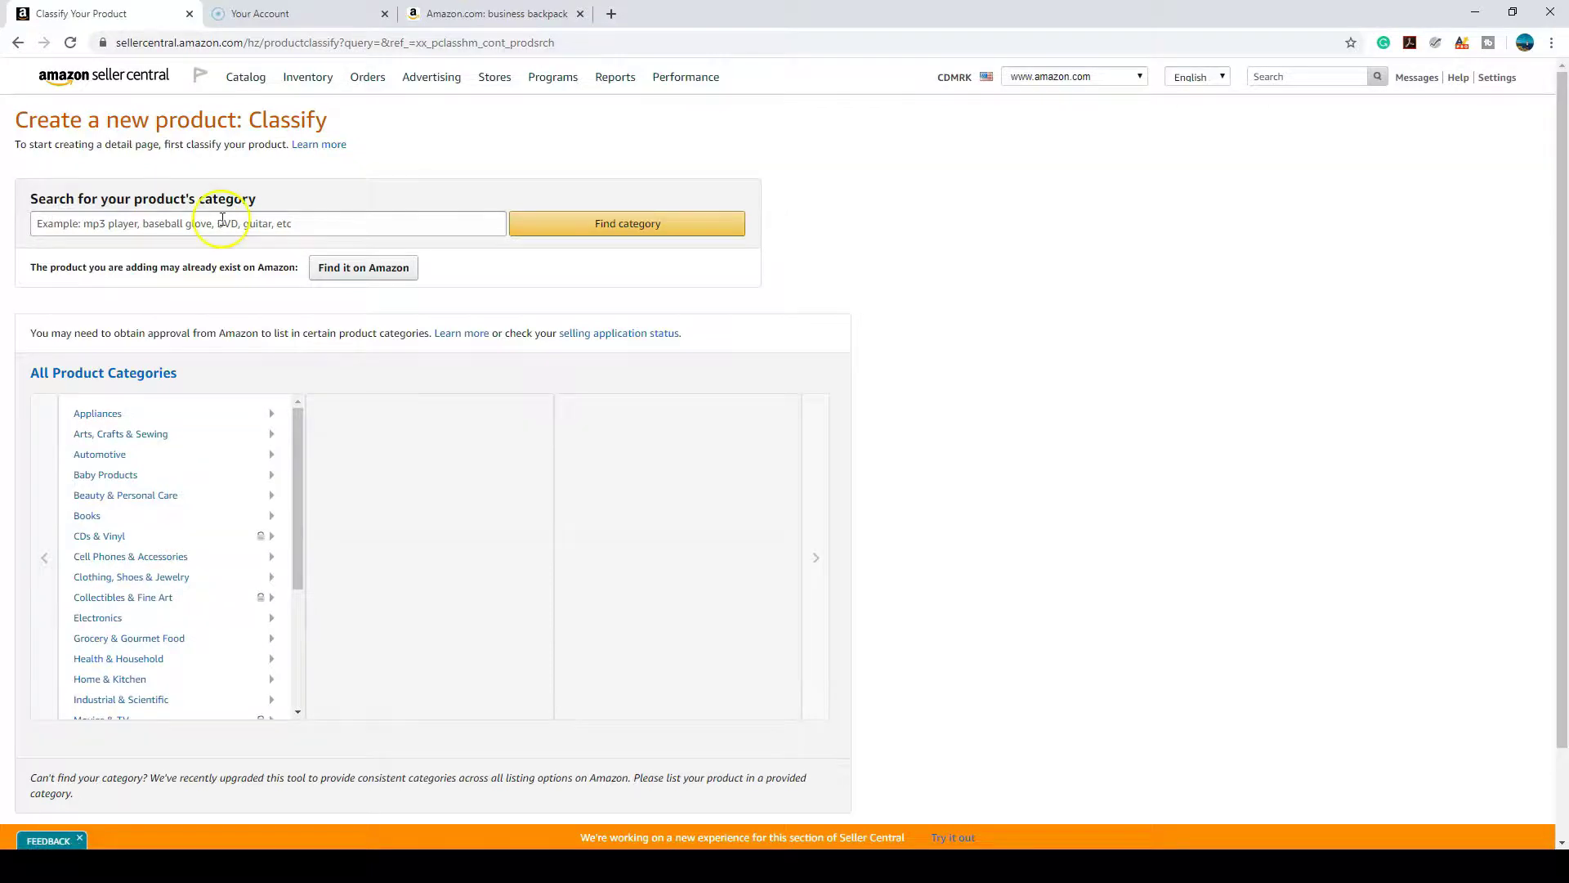
Check the categories of the business backpack search results on Amazon, switching the Helium 10 extension off and on again
left_click(464, 9)
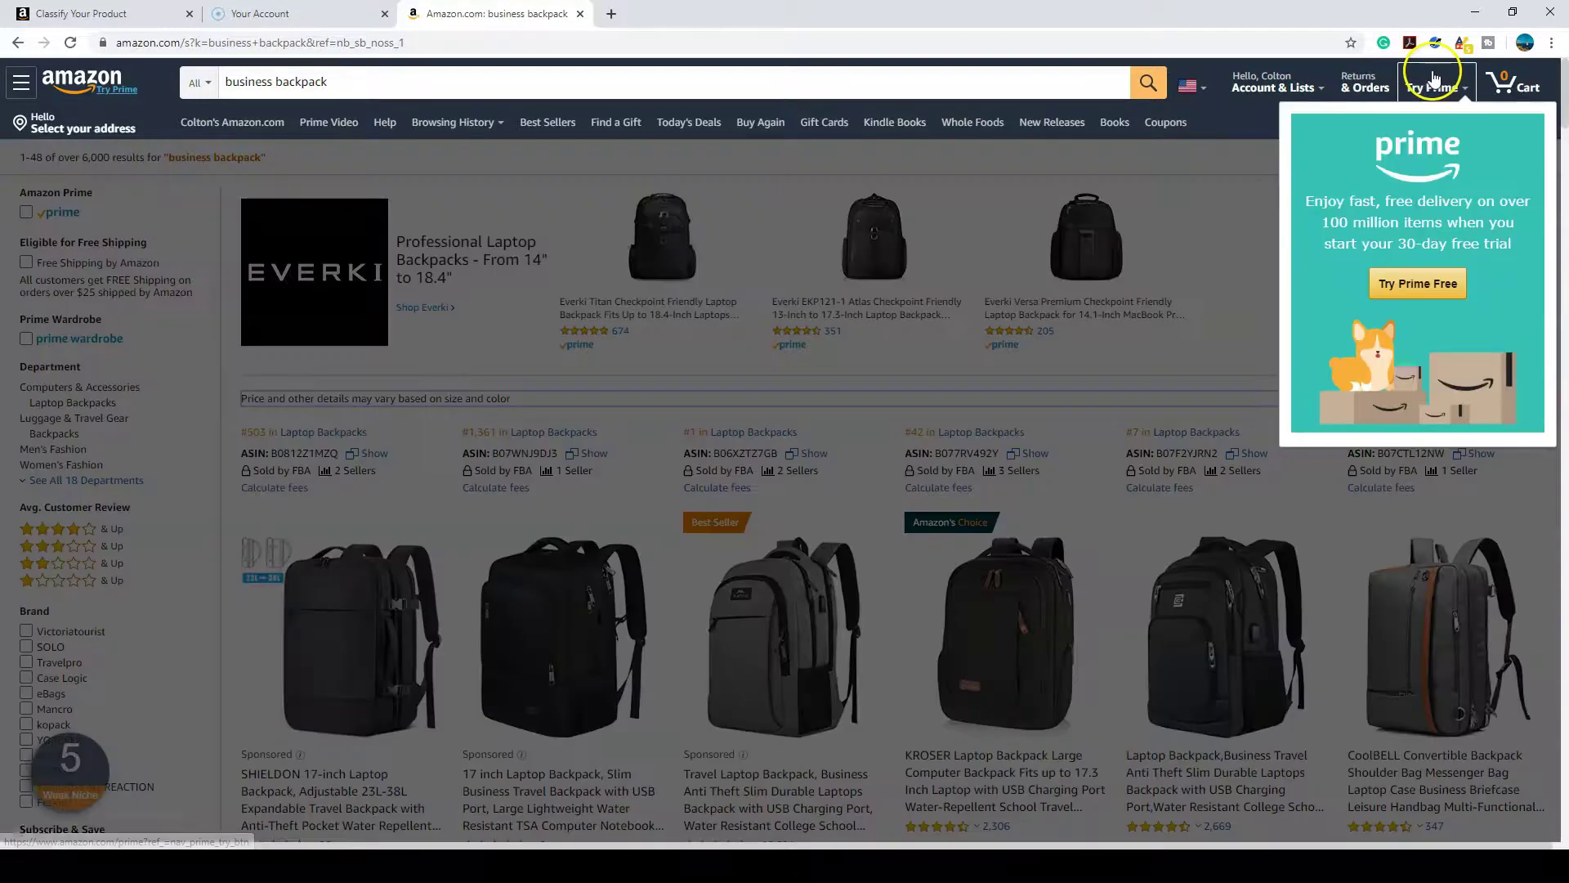
left_click(1435, 43)
left_click(1414, 78)
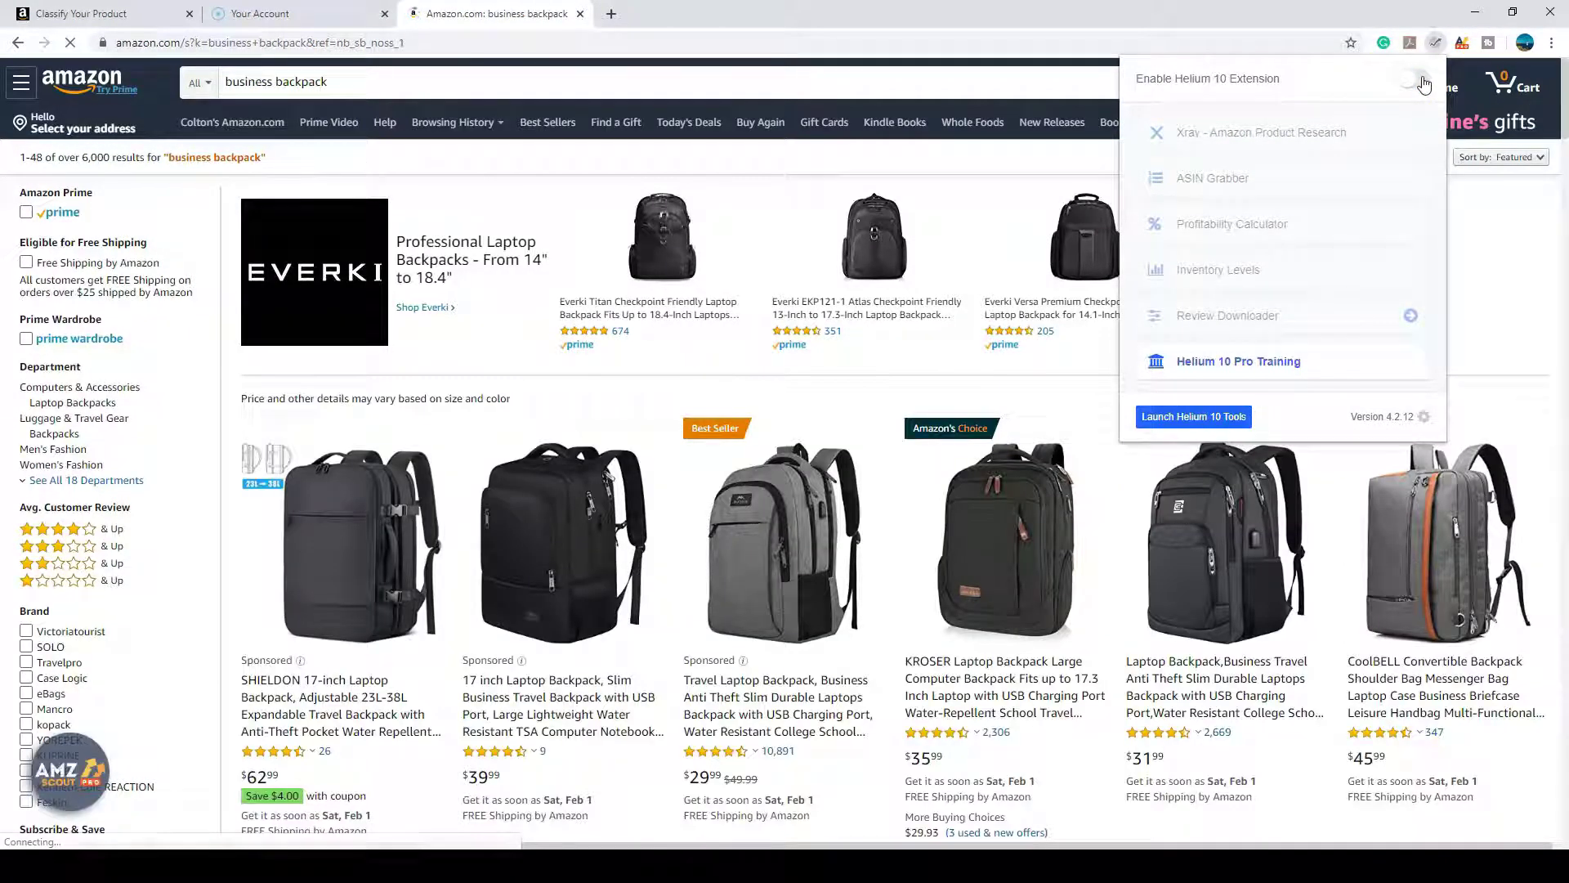
left_click(1423, 84)
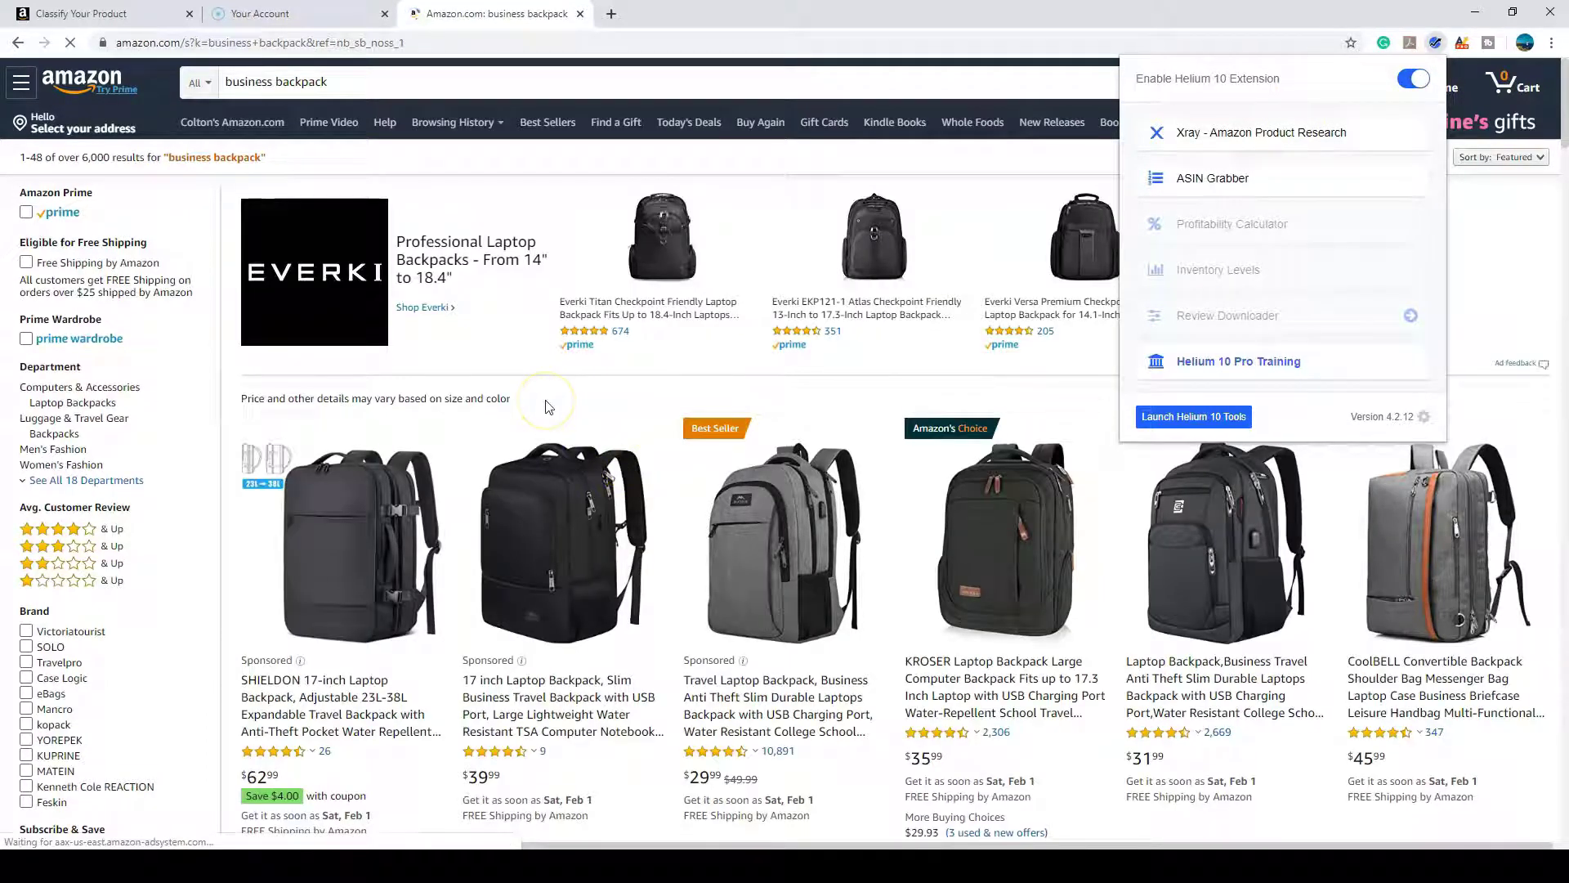
left_click(588, 393)
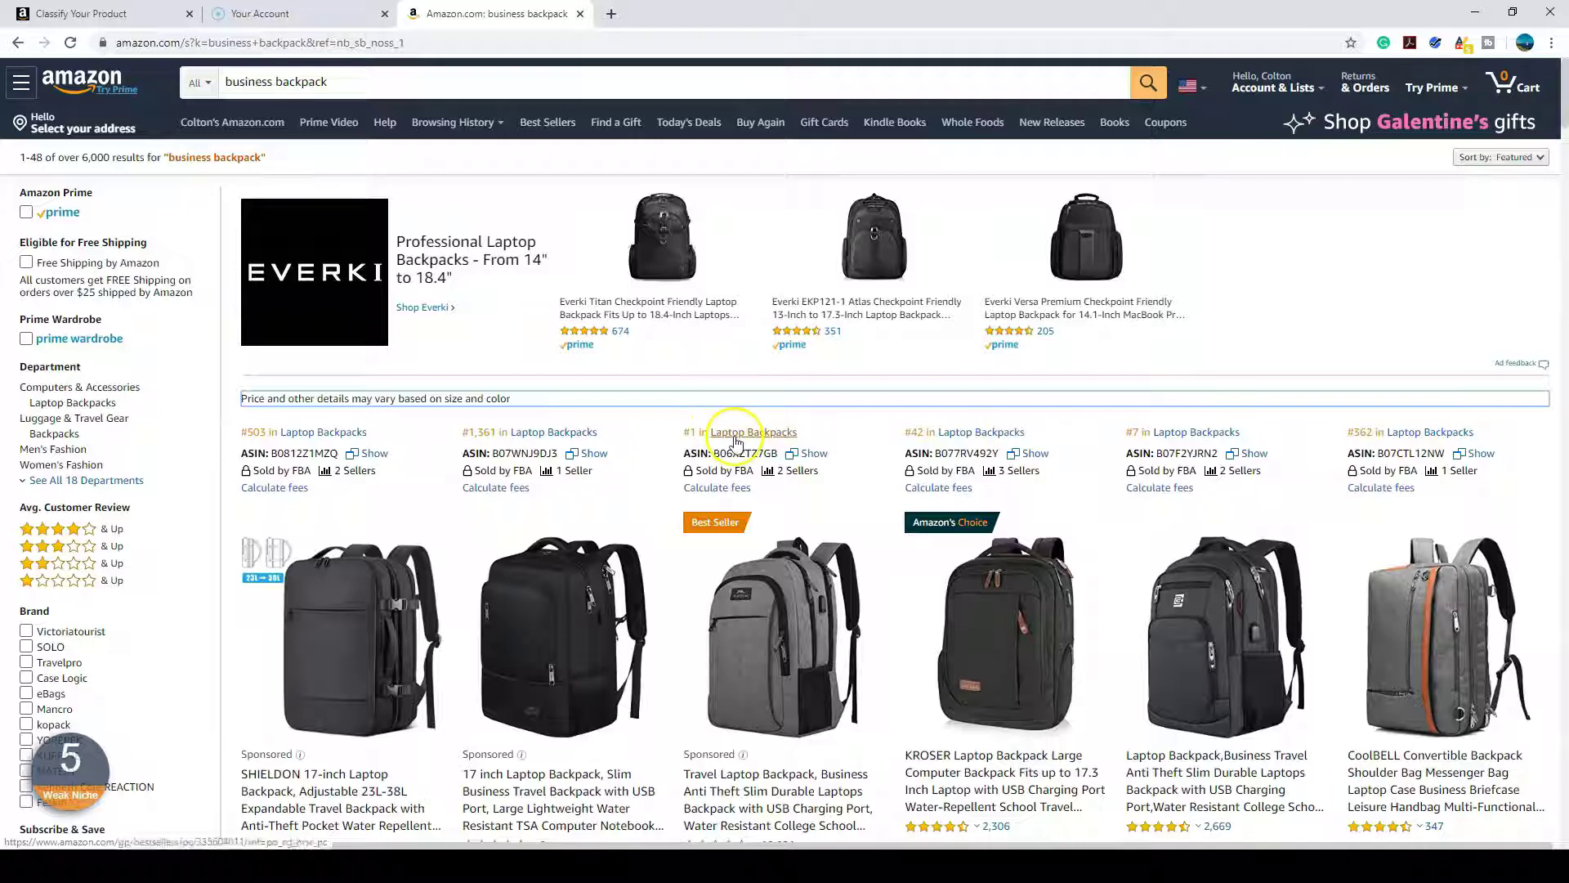
Copy the text "Laptop backpacks" from the Word document and return to the browser
left_click(998, 867)
triple_click(572, 256)
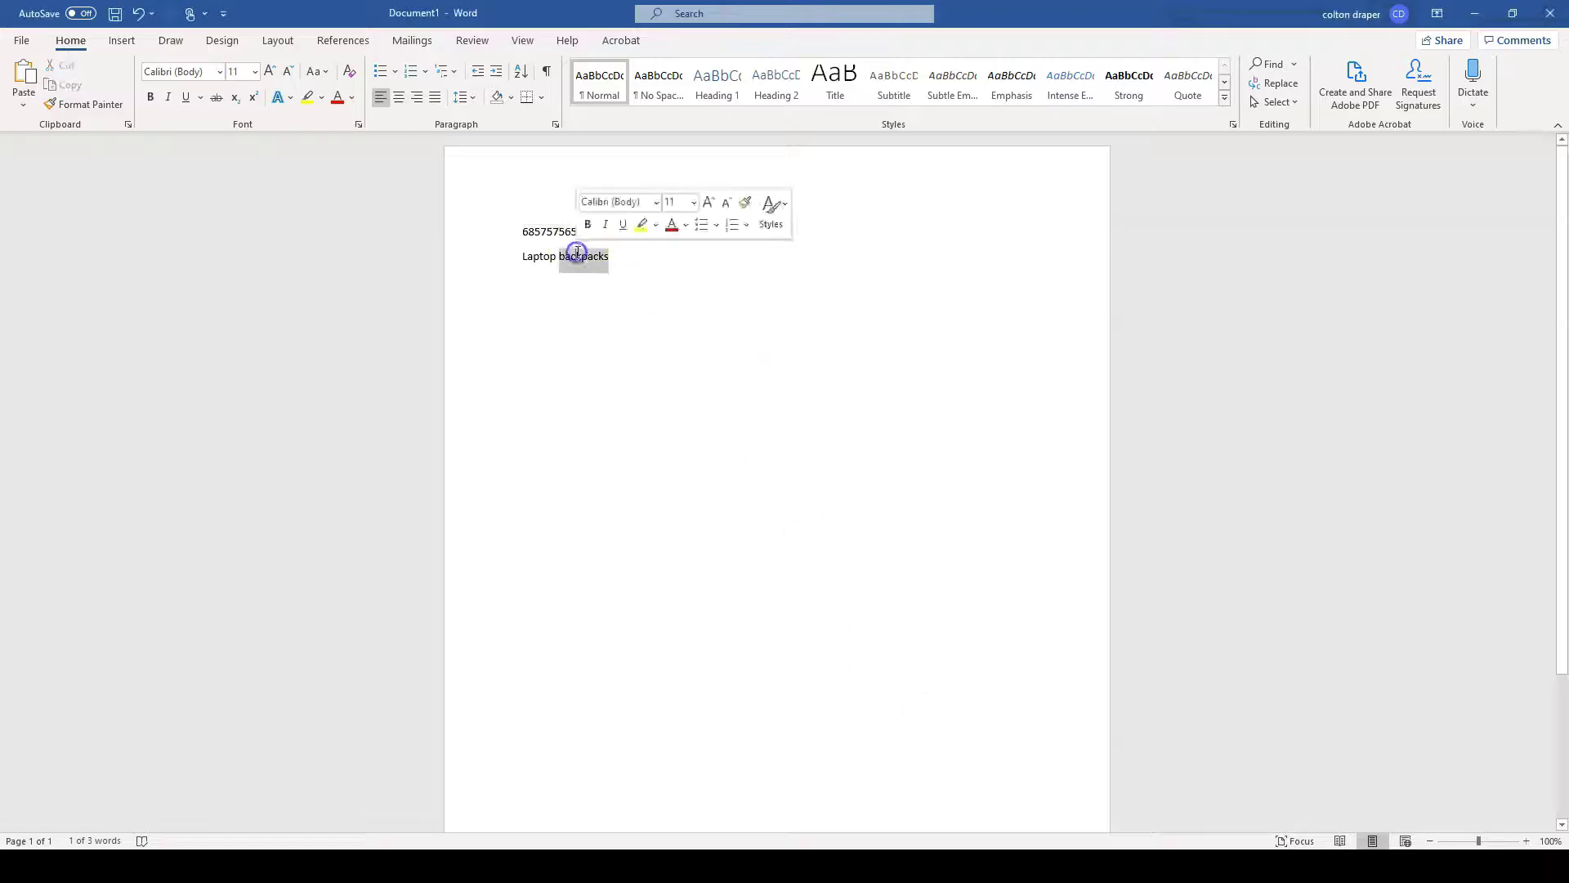
right_click(576, 255)
left_click(626, 286)
left_click(523, 867)
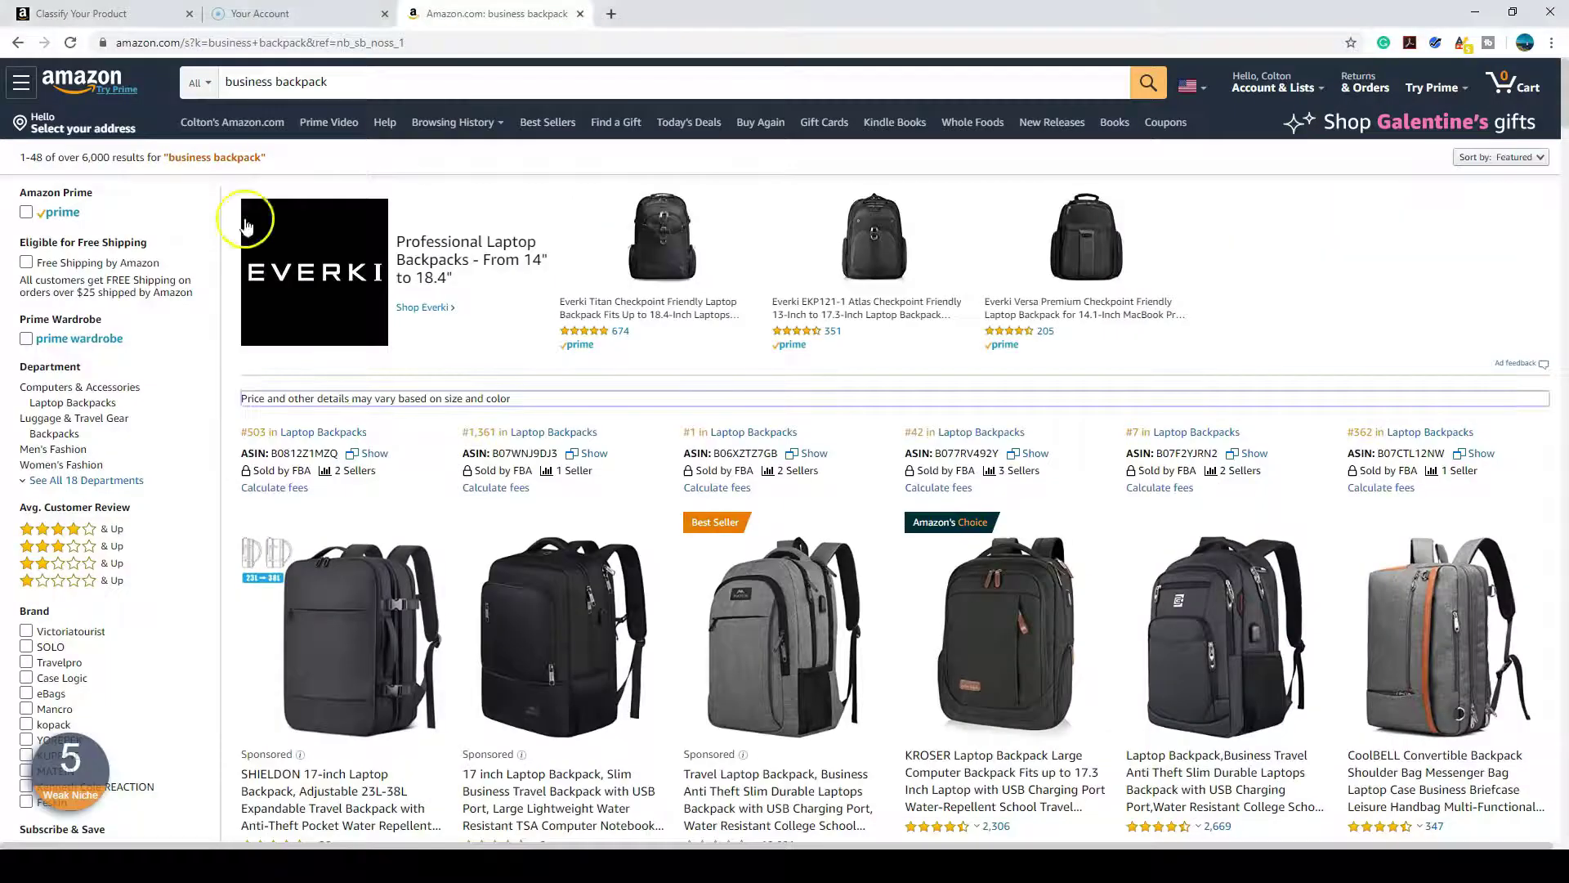
Search the listing categories for "Laptop backpacks" and choose Laptop Backpacks under Clothing, Shoes & Jewelry > Luggage & Travel Gear > Backpacks
left_click(106, 14)
left_click(396, 224)
key("ctrl+v")
key("Return")
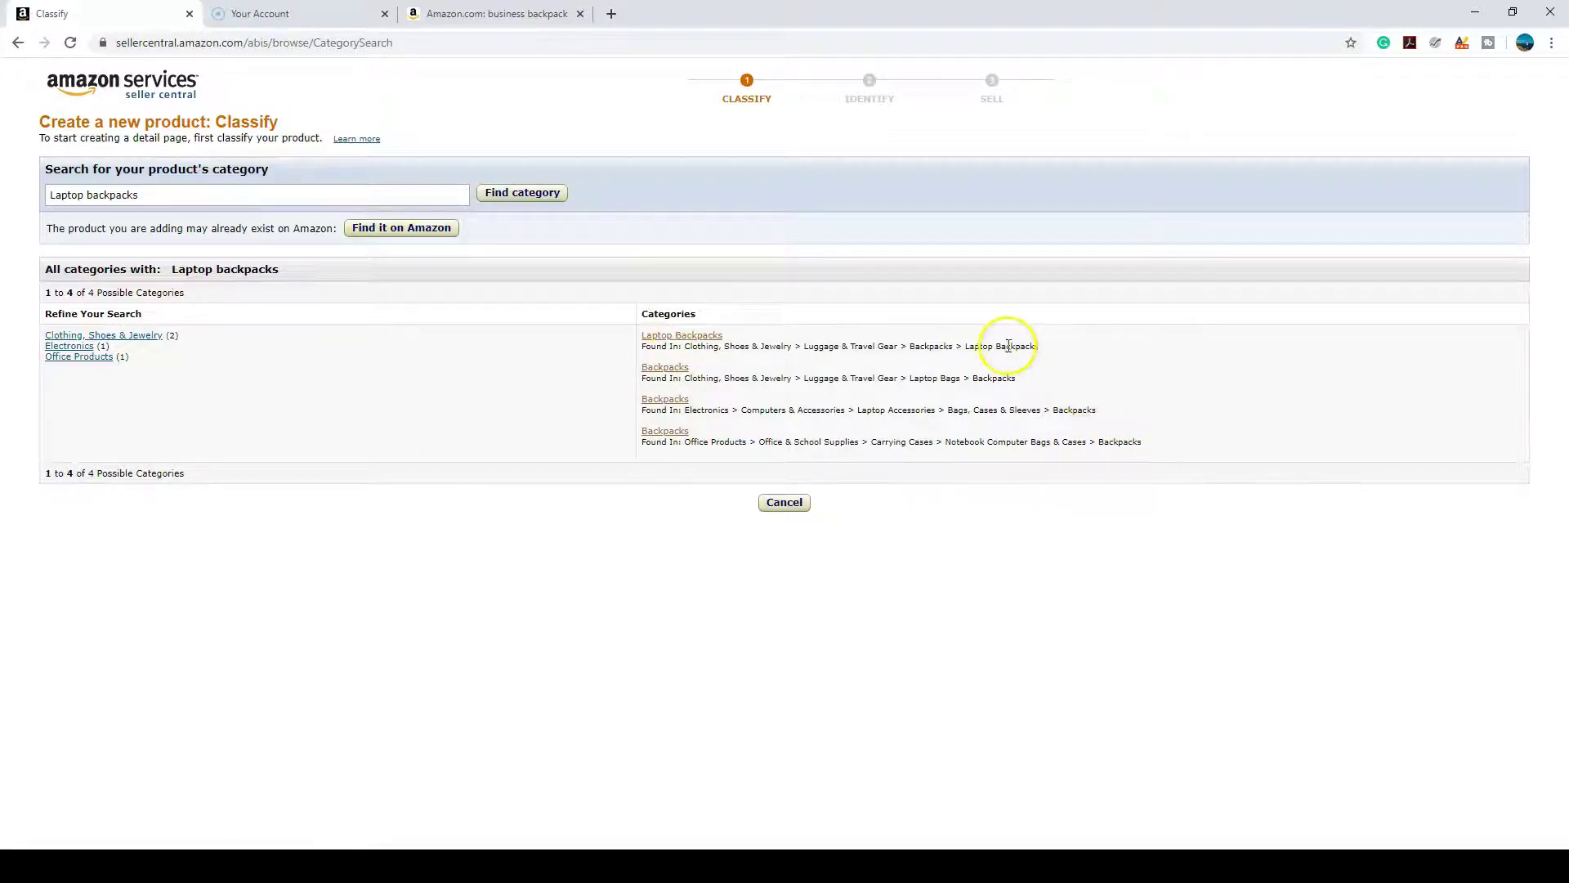
left_click_drag(1038, 346, 964, 347)
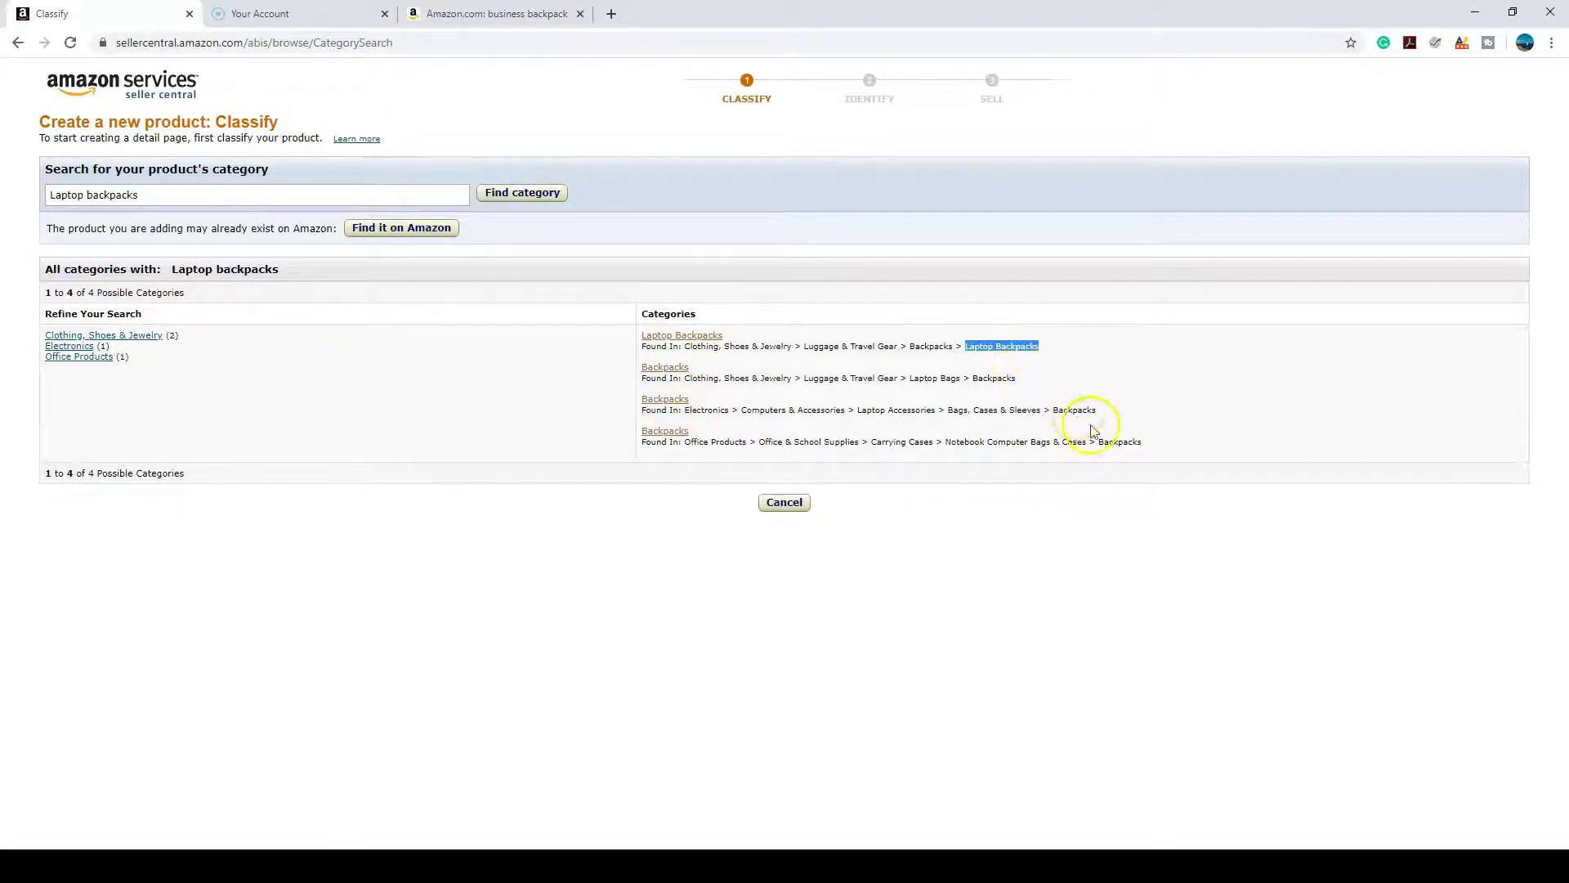
left_click(671, 336)
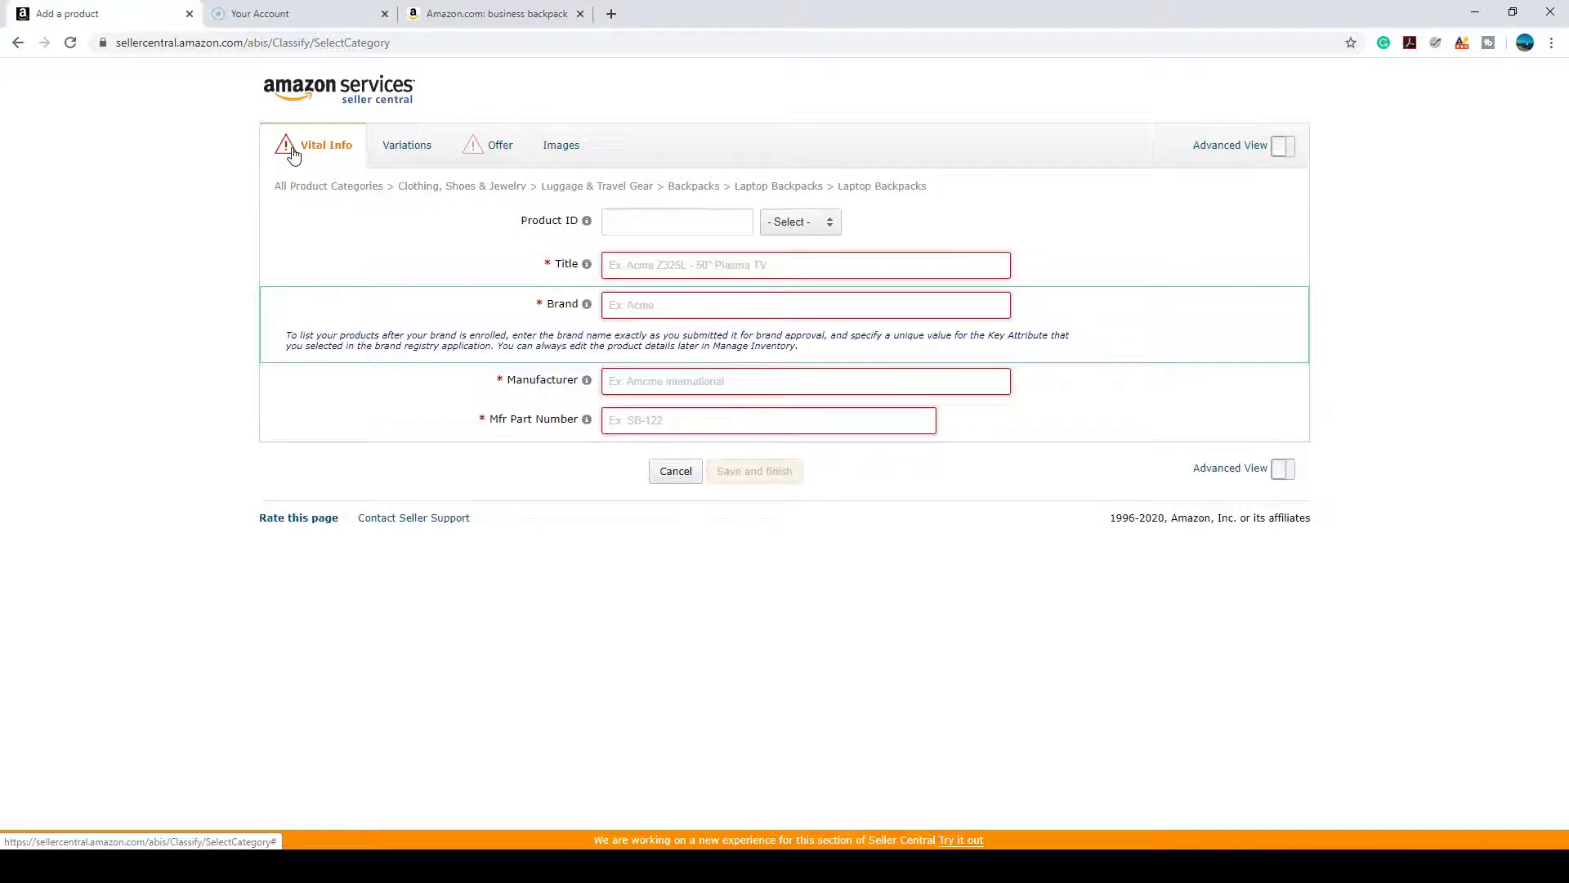
left_click(799, 221)
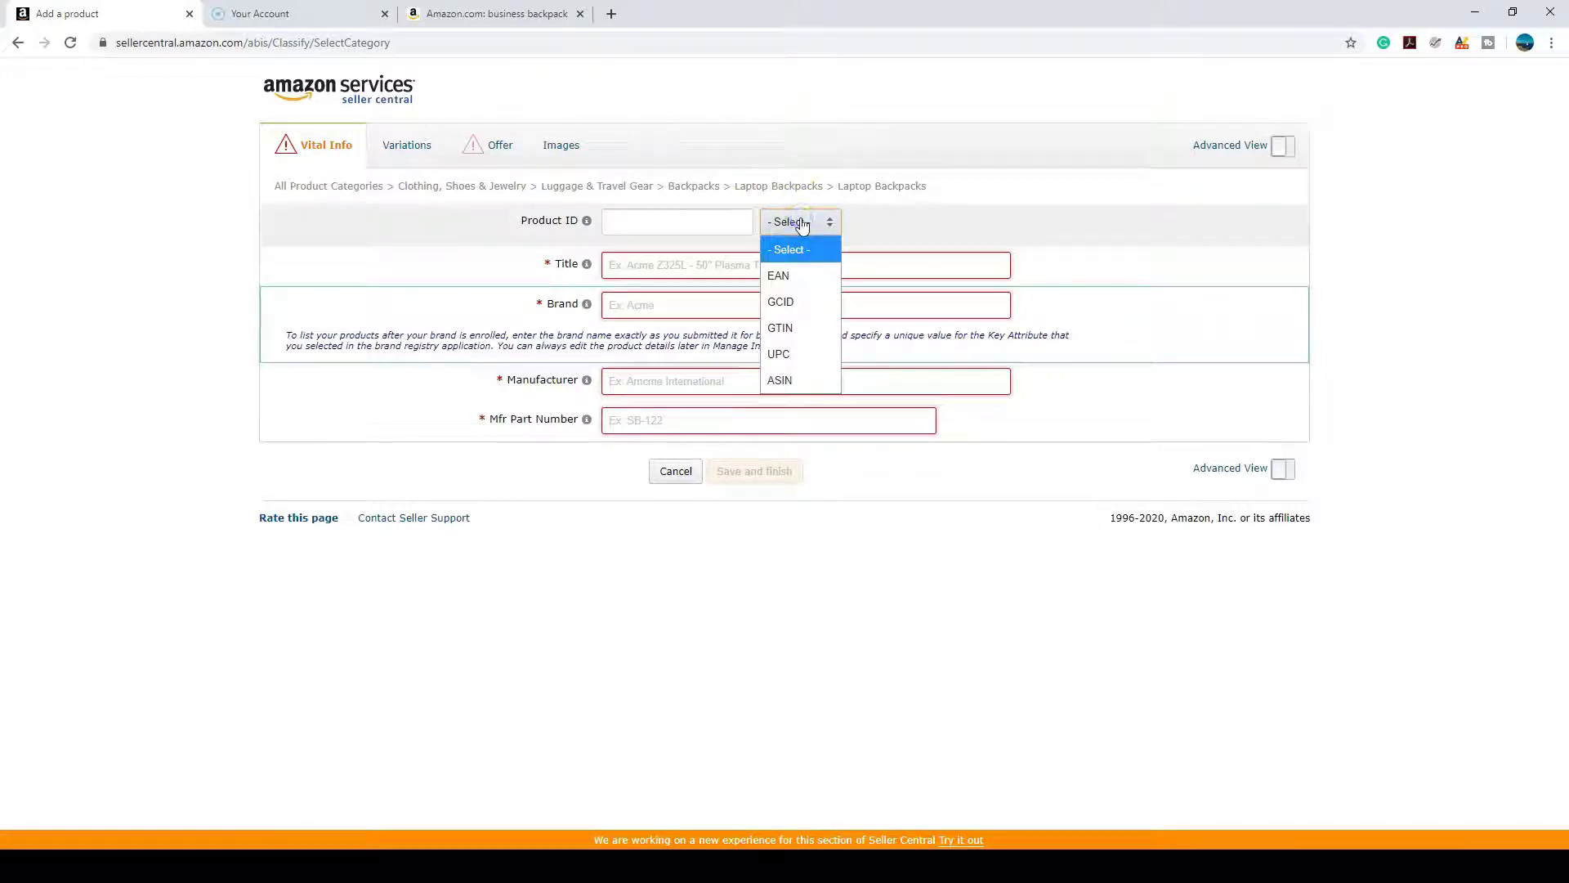
left_click(806, 352)
key("alt+Tab")
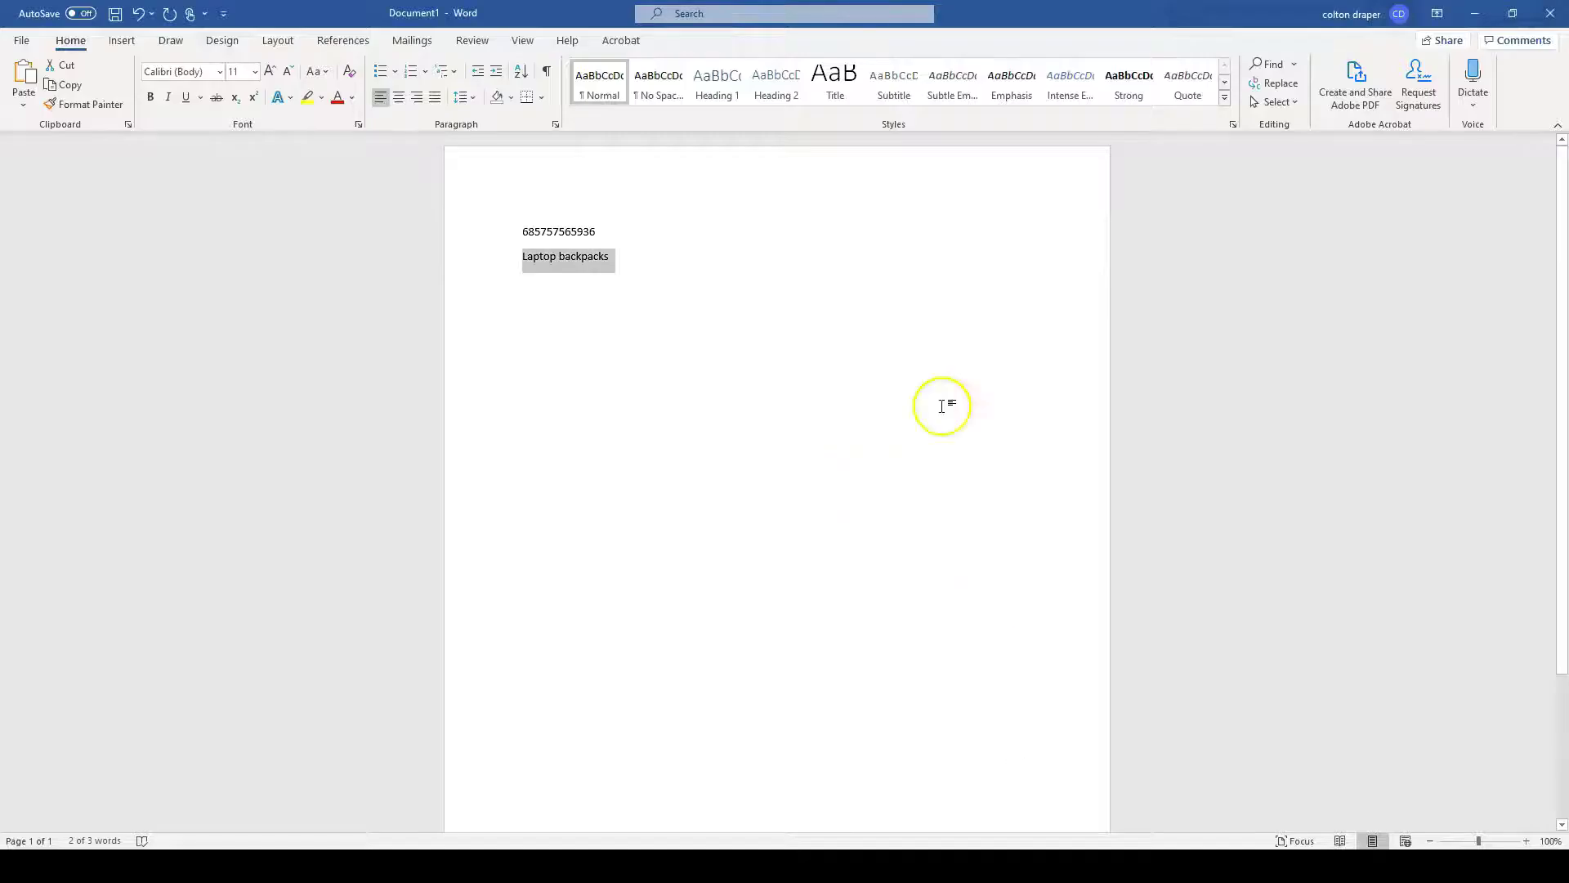
double_click(560, 233)
right_click(561, 237)
left_click(583, 263)
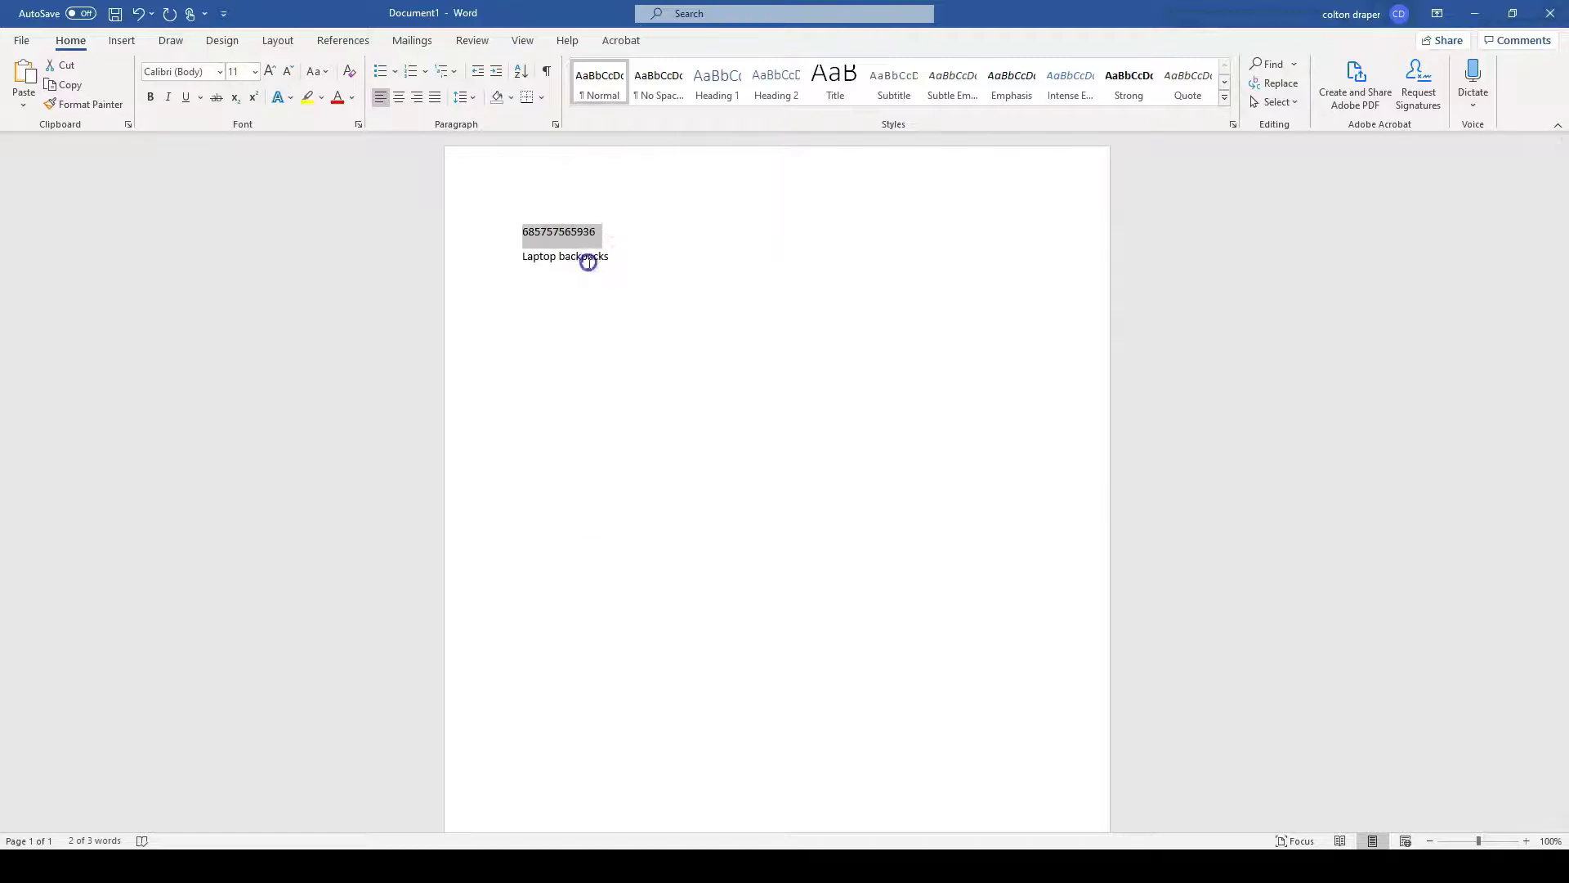
key("alt+Tab")
left_click(631, 221)
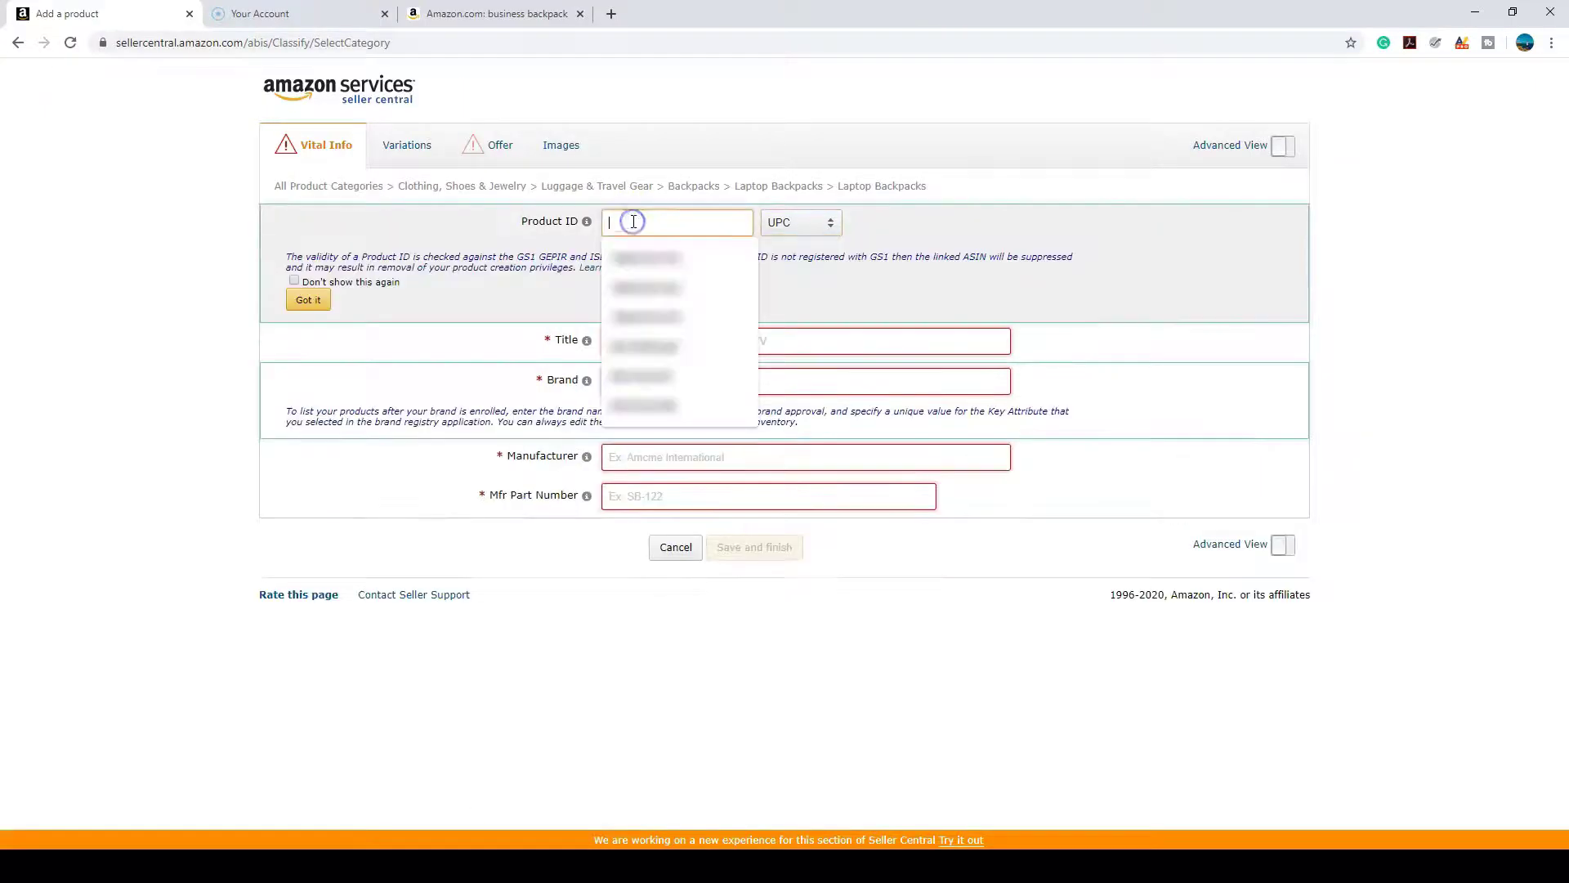
key("ctrl+v")
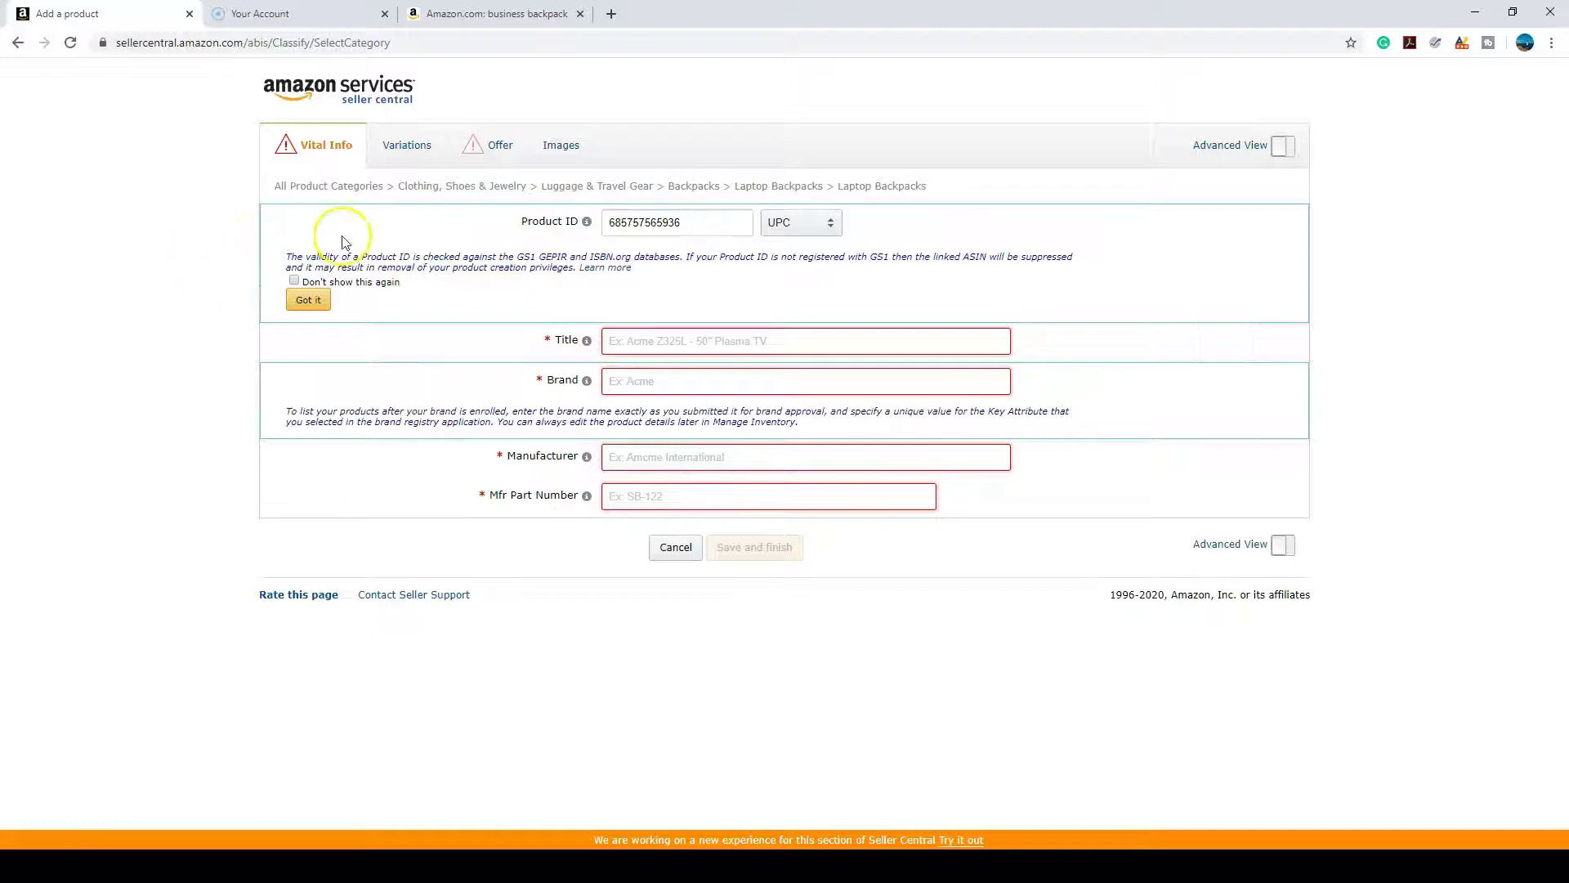
Fill in the brand with the saved brand name and copy the same name into the manufacturer
left_click(665, 379)
left_click(654, 403)
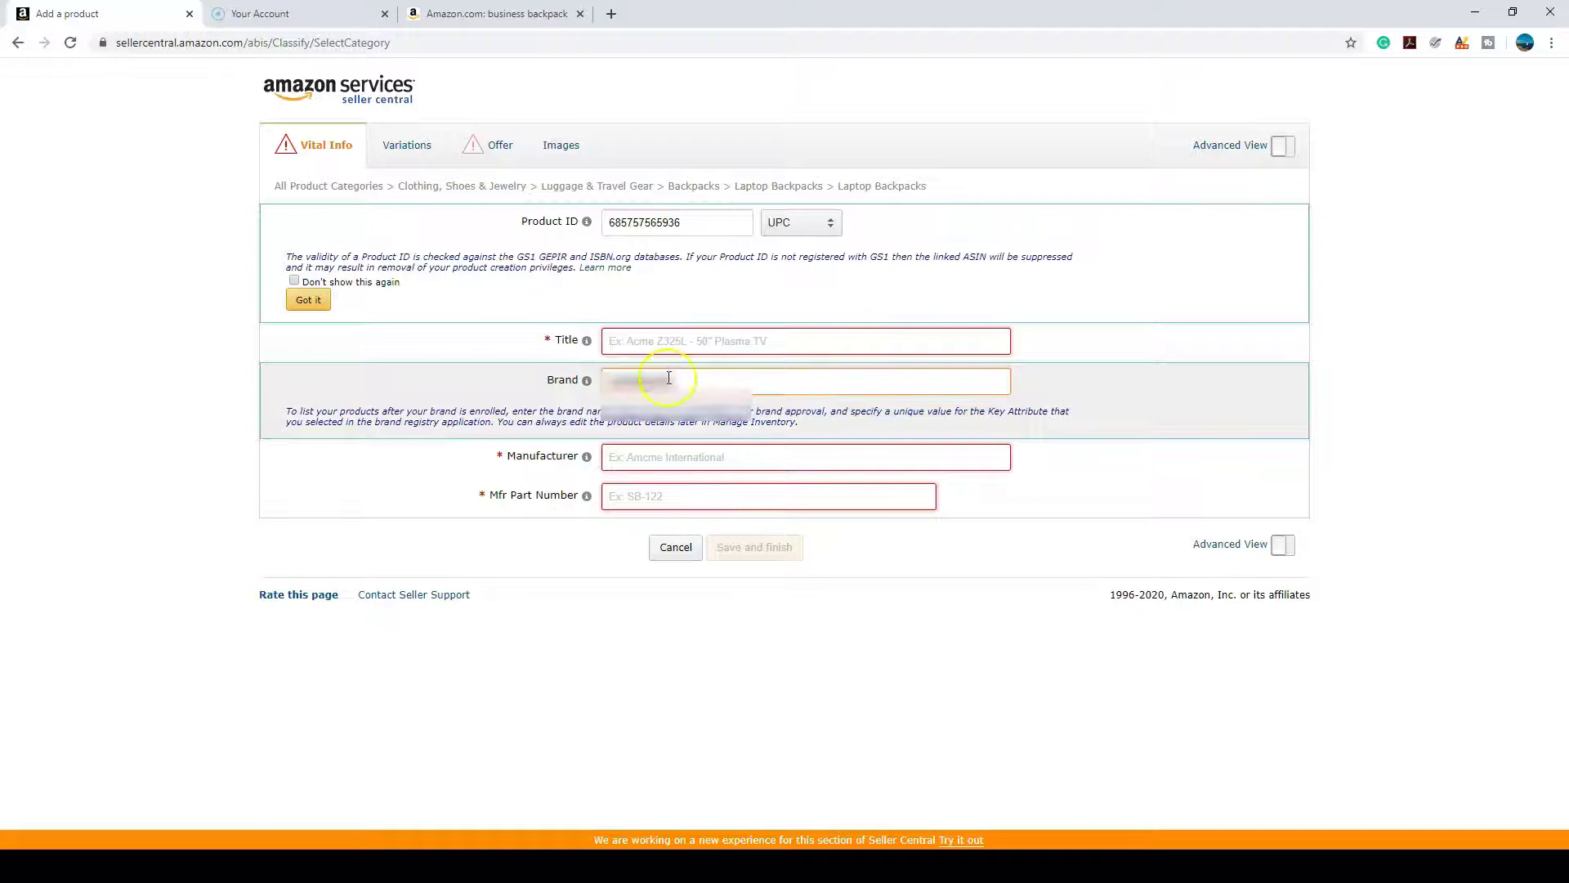
double_click(665, 385)
right_click(665, 384)
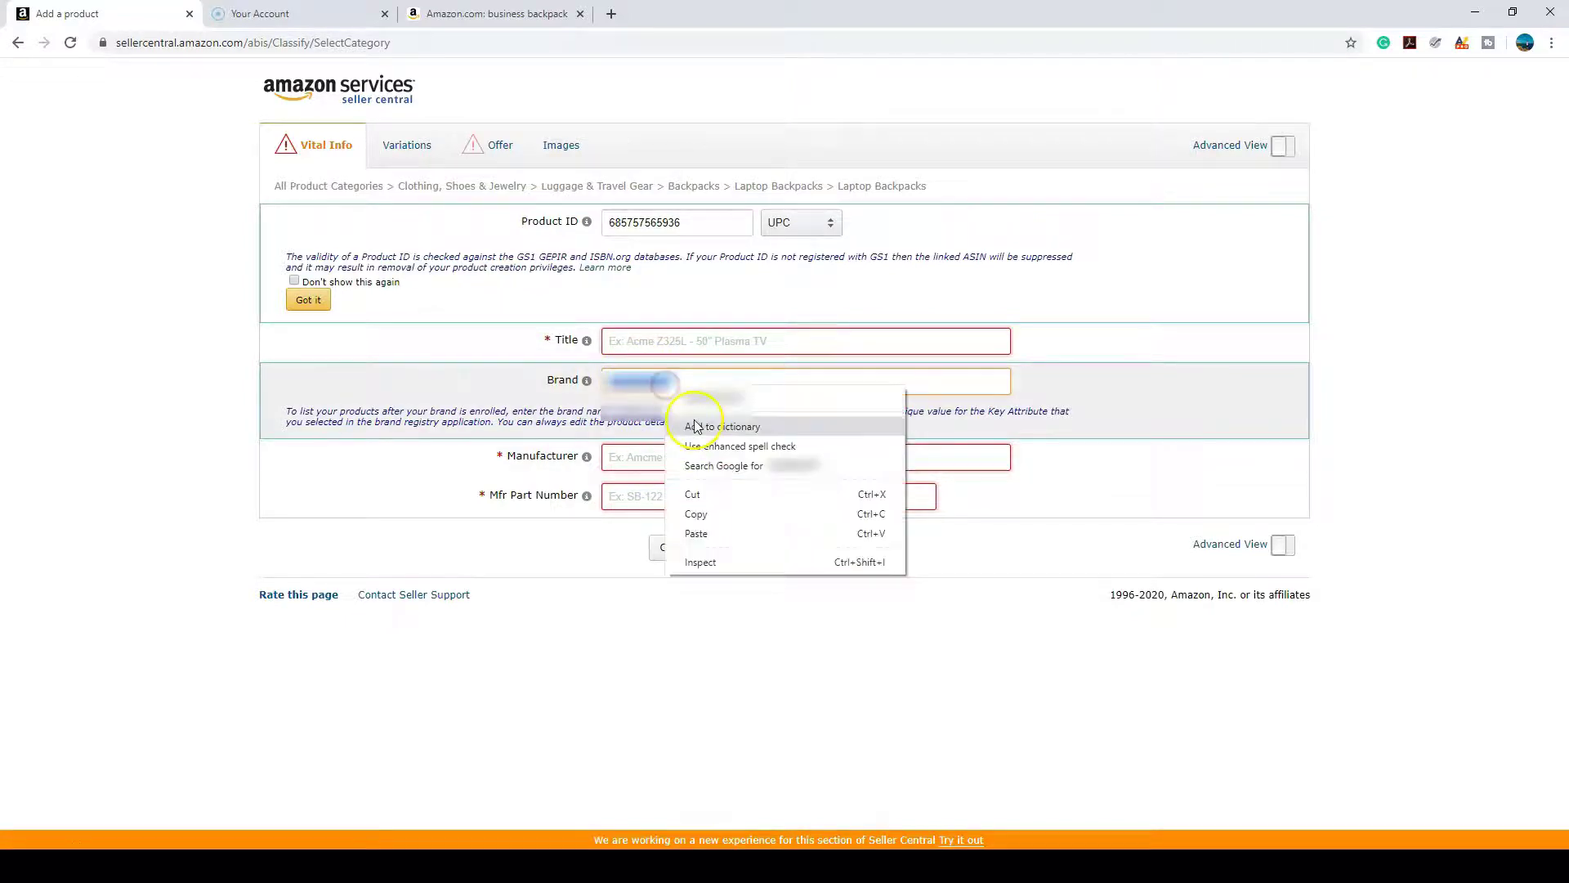
left_click(710, 514)
left_click(676, 458)
key("ctrl+v")
left_click(136, 460)
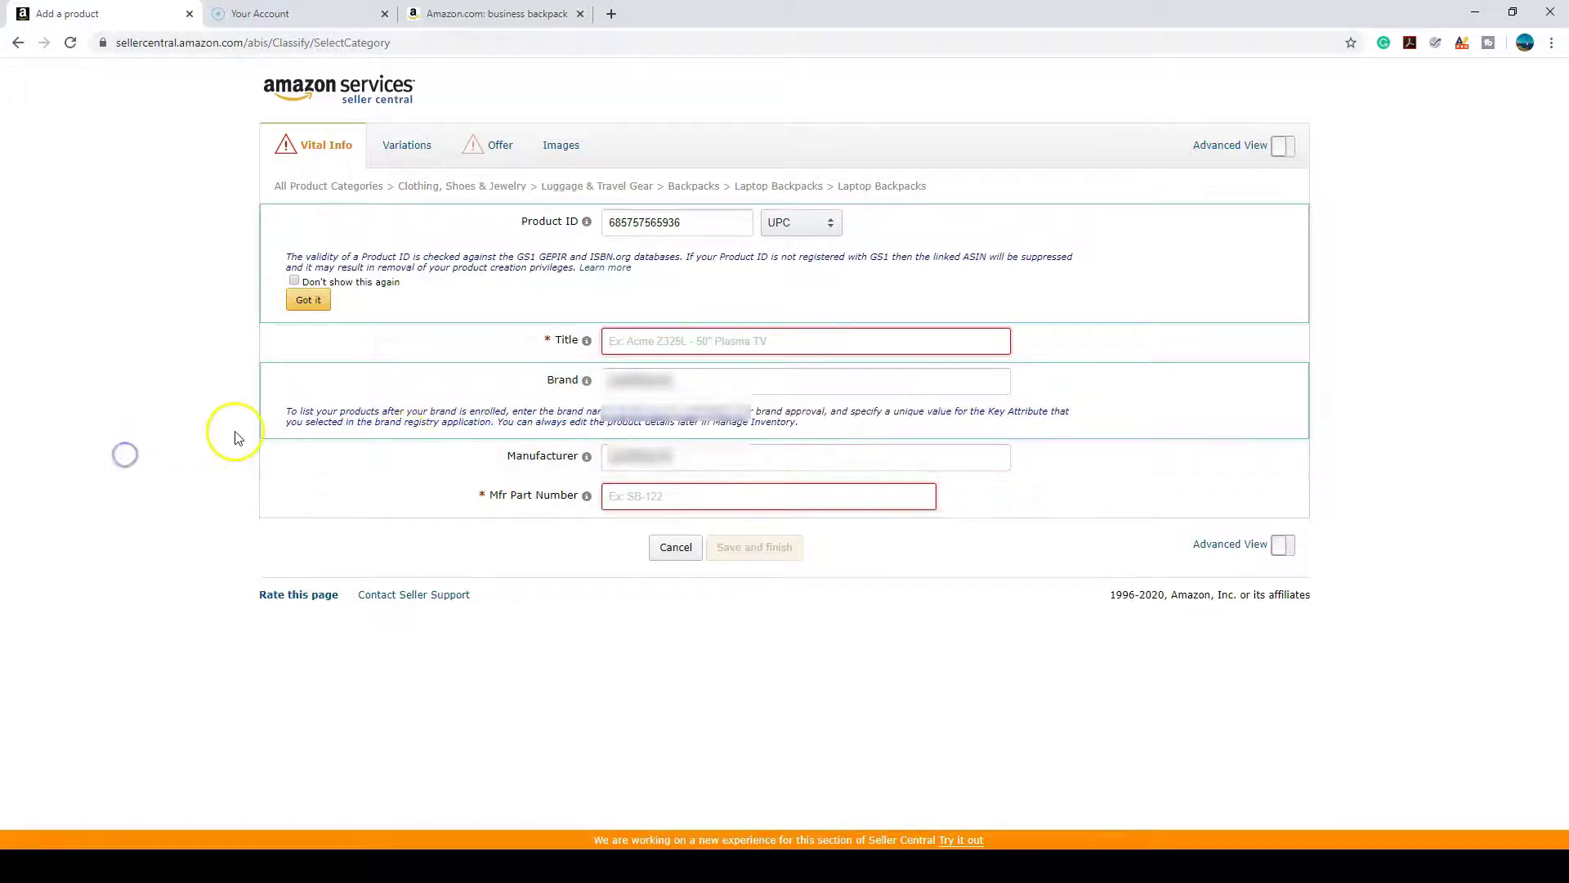
Set the manufacturer part number to Bpack001 and the title to "BRAND NAME Laptop backpack"
left_click(615, 502)
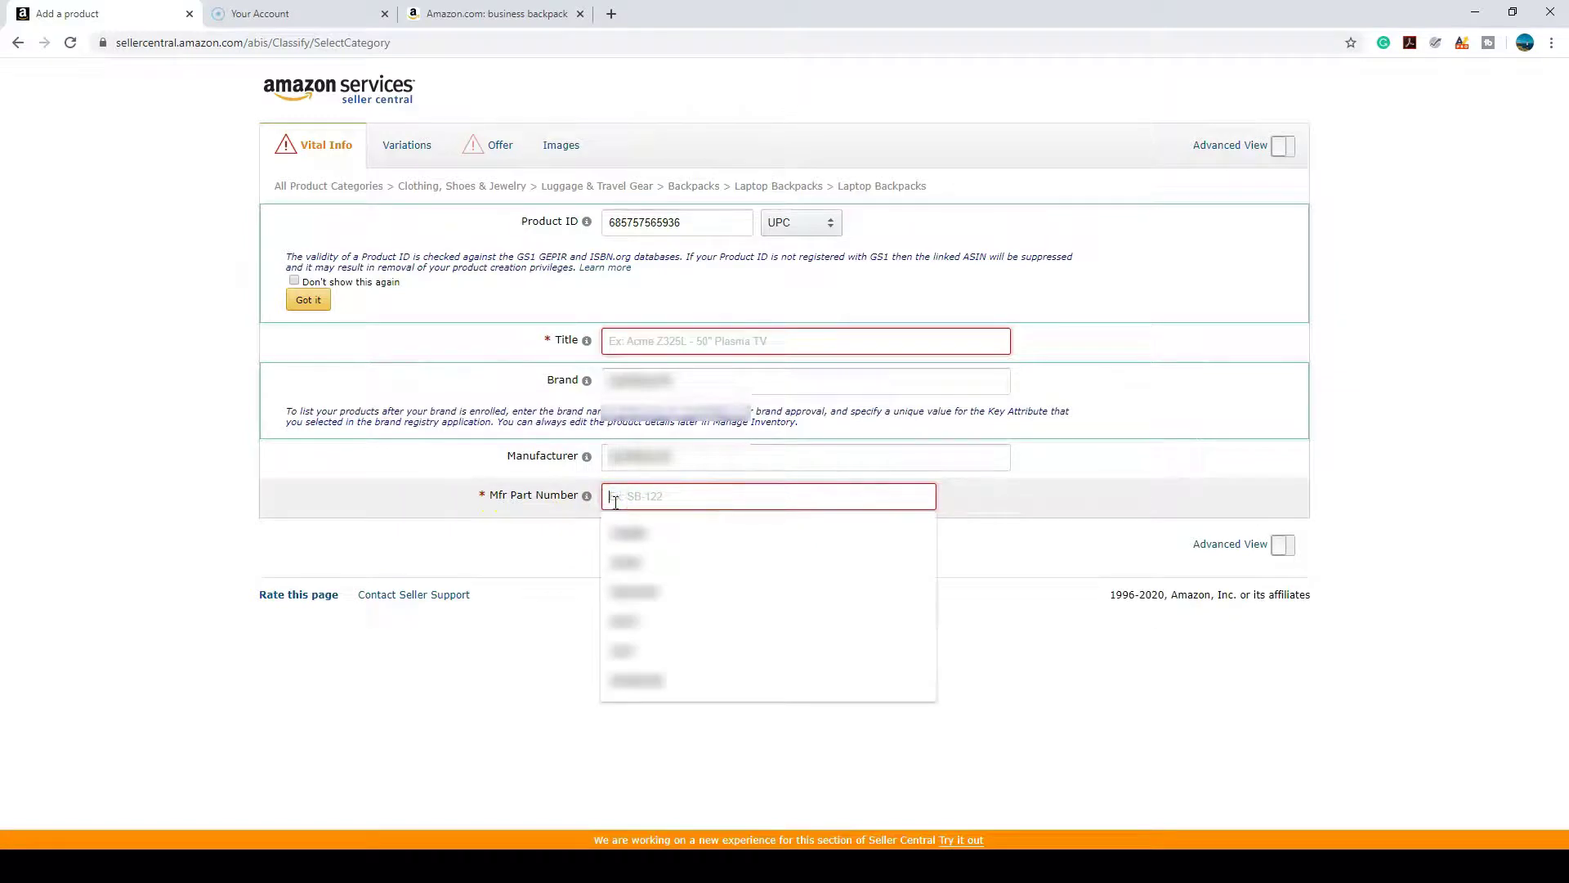
type("Boa")
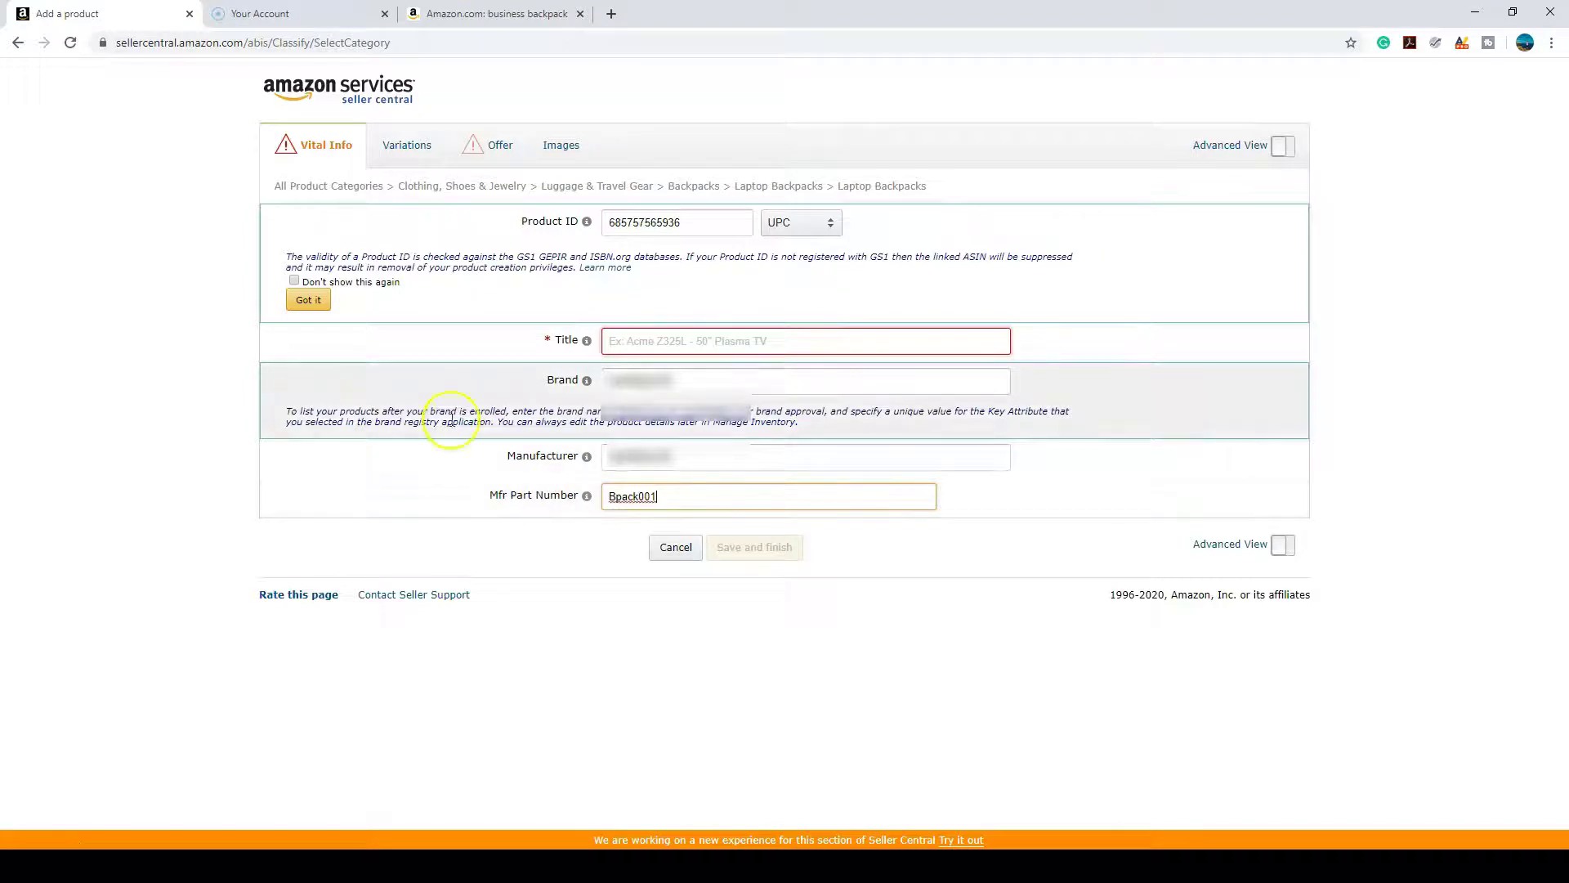
left_click(624, 340)
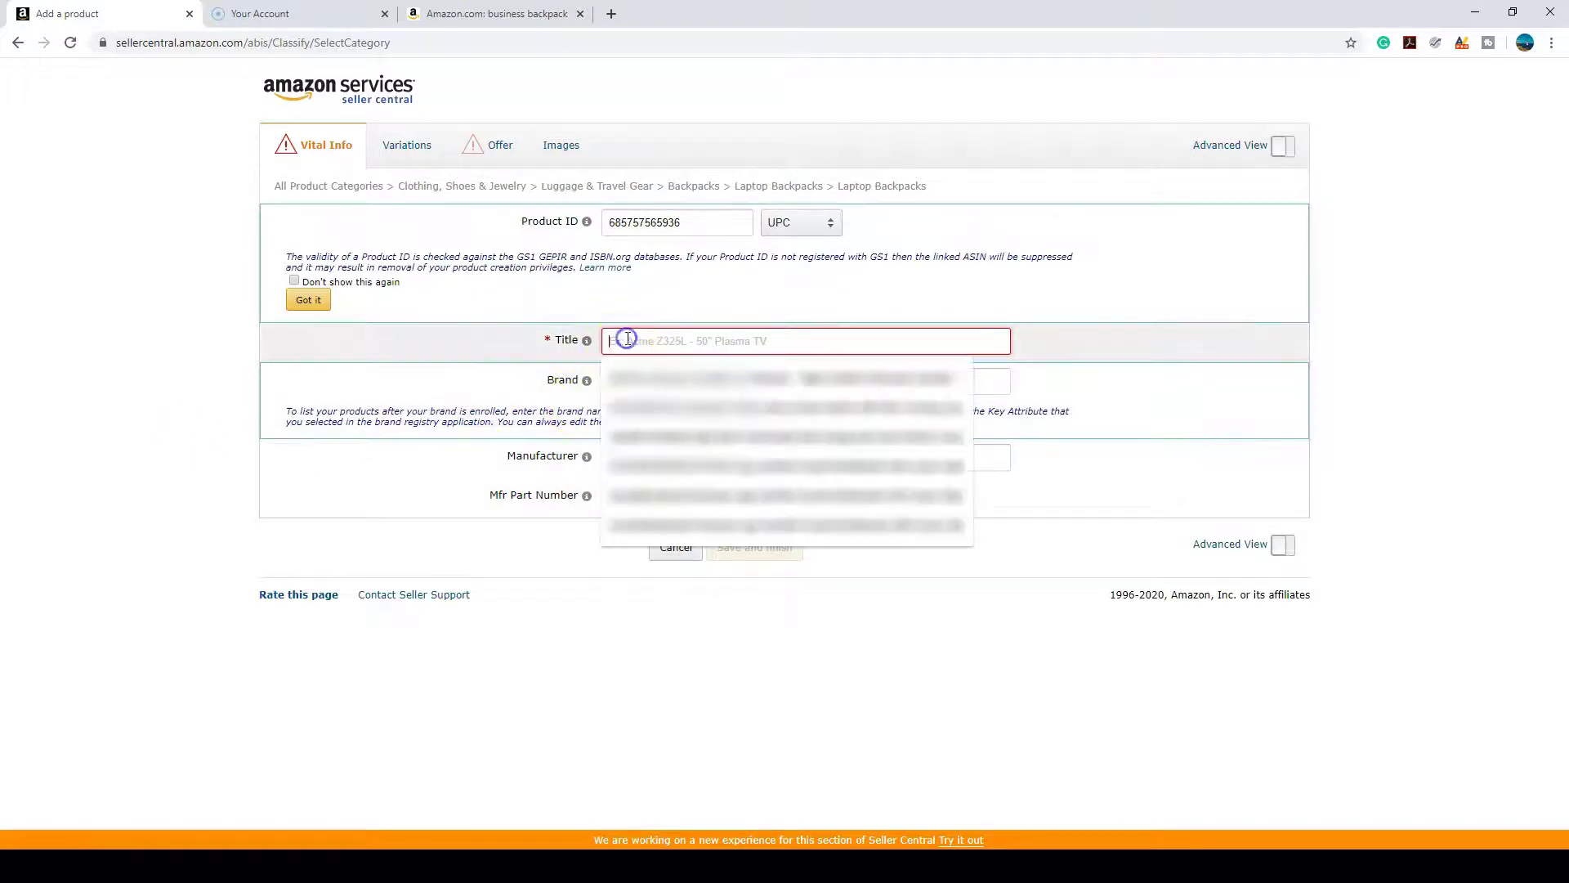
type("BRAND NAME")
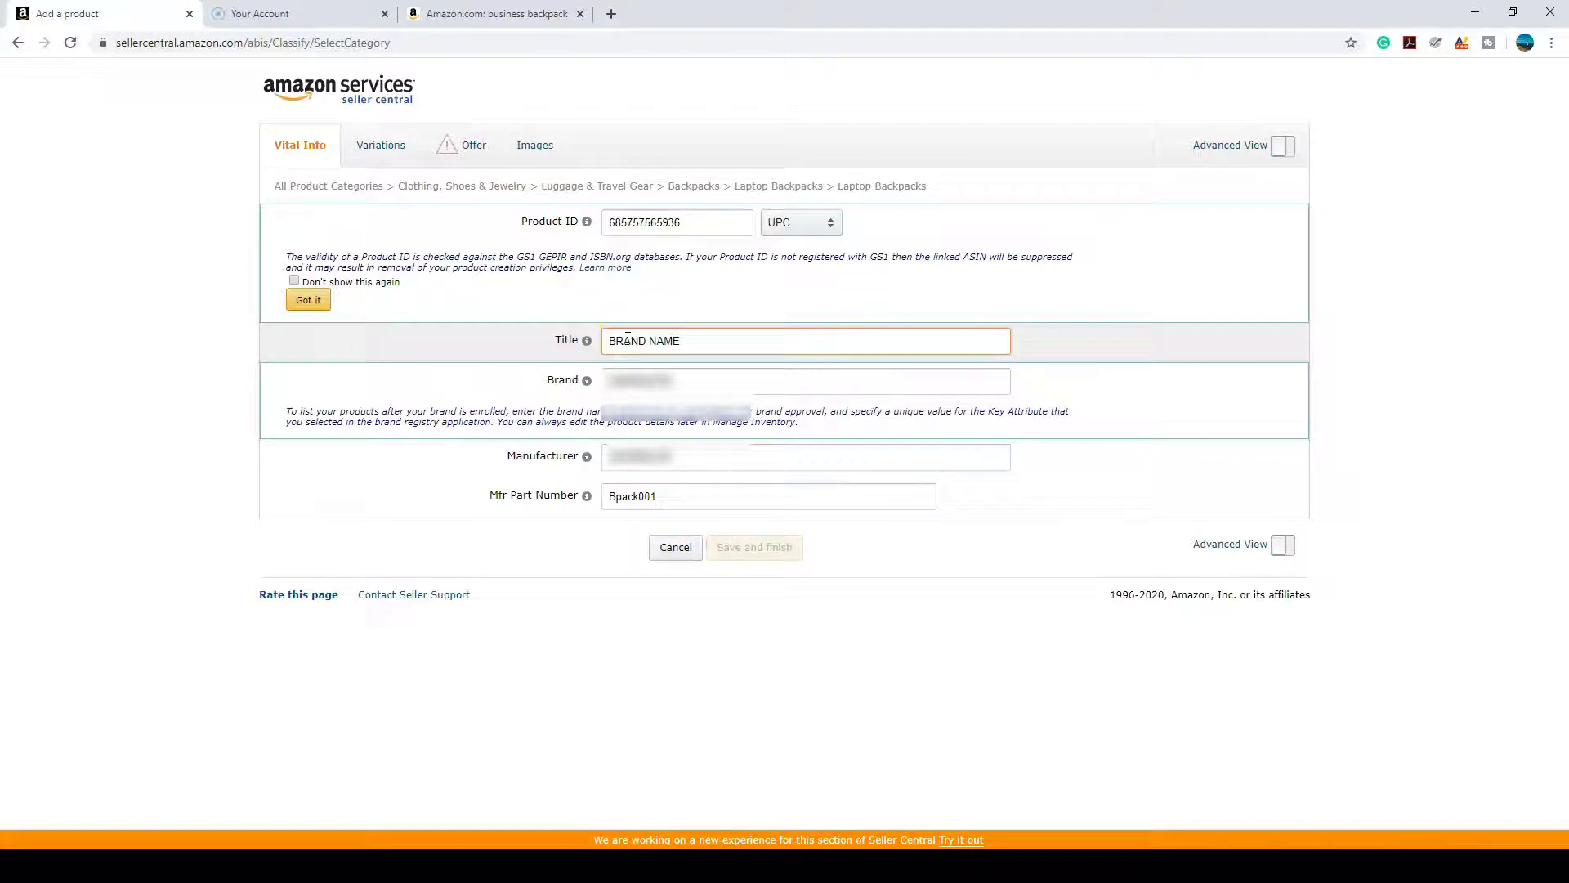
type("Laptop backpack")
left_click(768, 343)
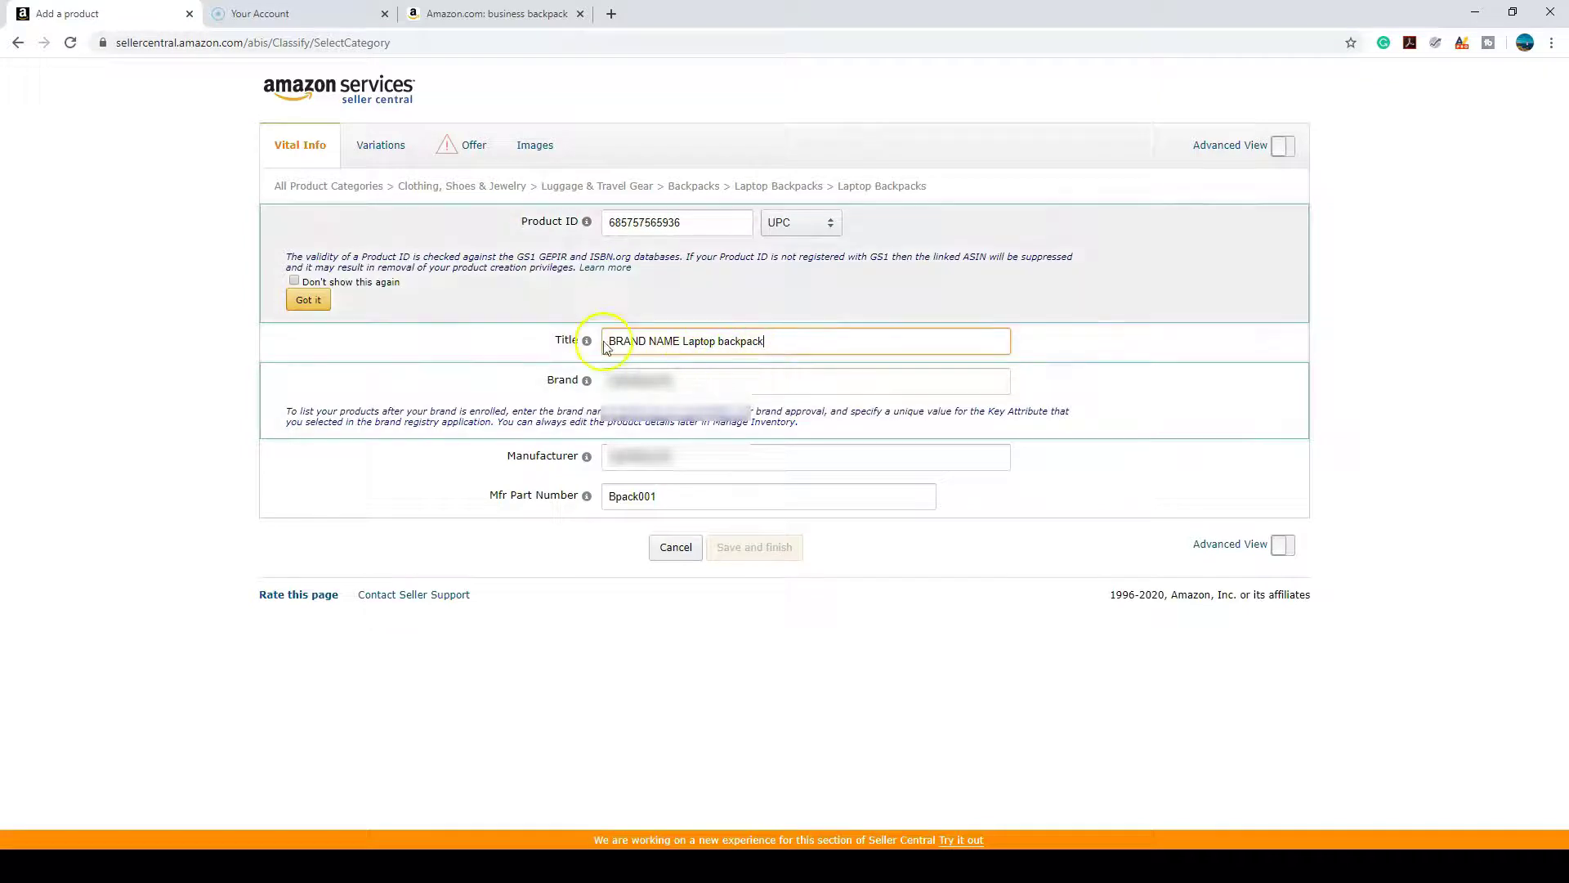
In the offer details, set the price to $49.95, the quantity to 1 and the condition to New
left_click(466, 147)
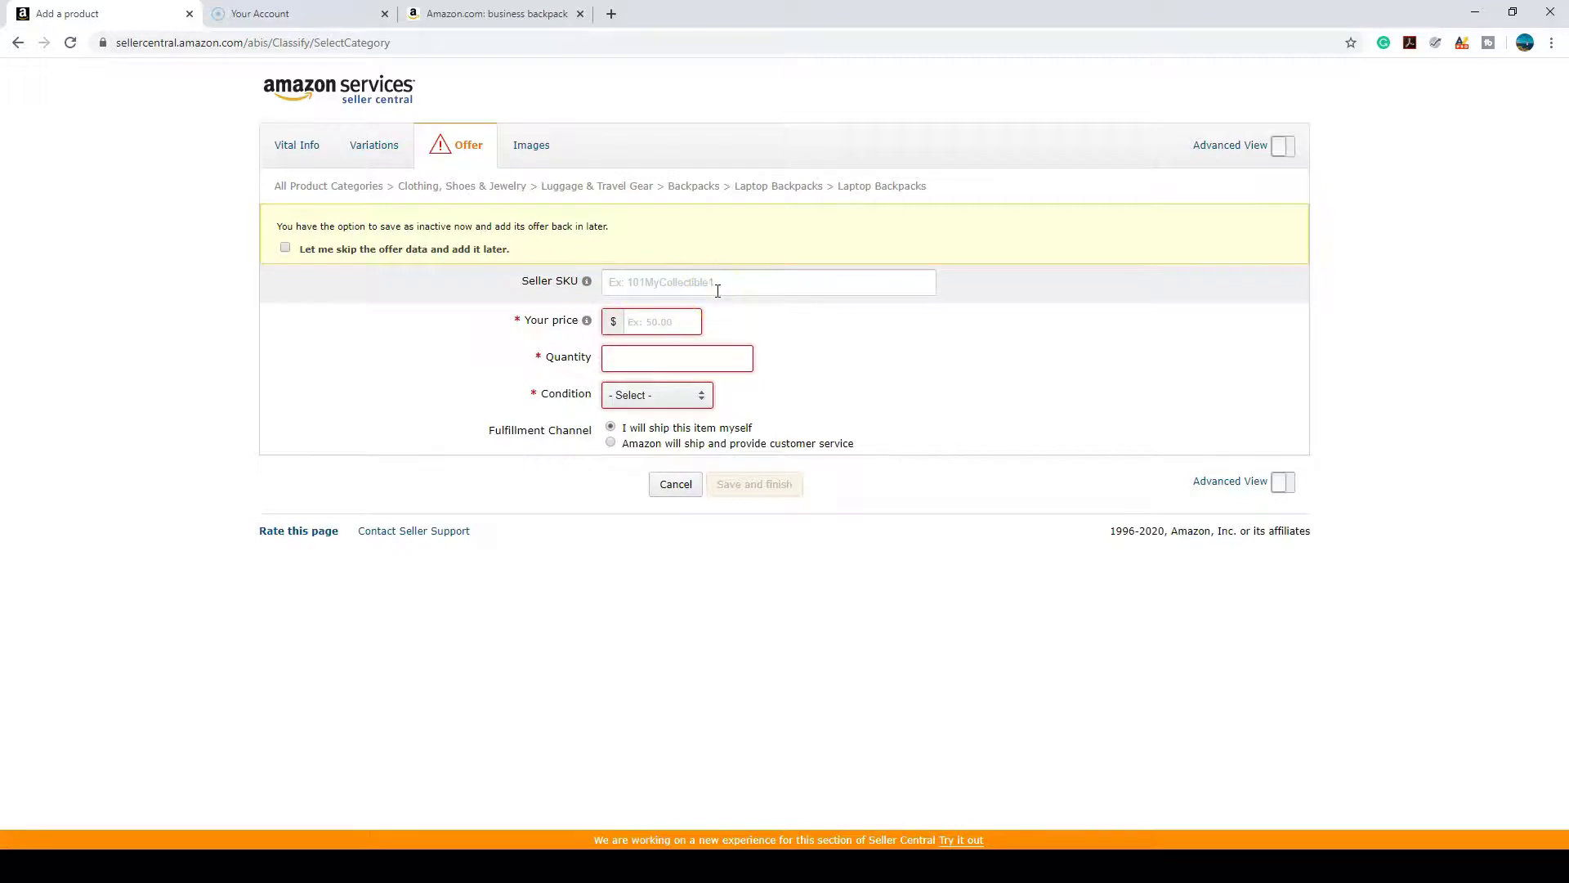
left_click(676, 327)
type("49.95")
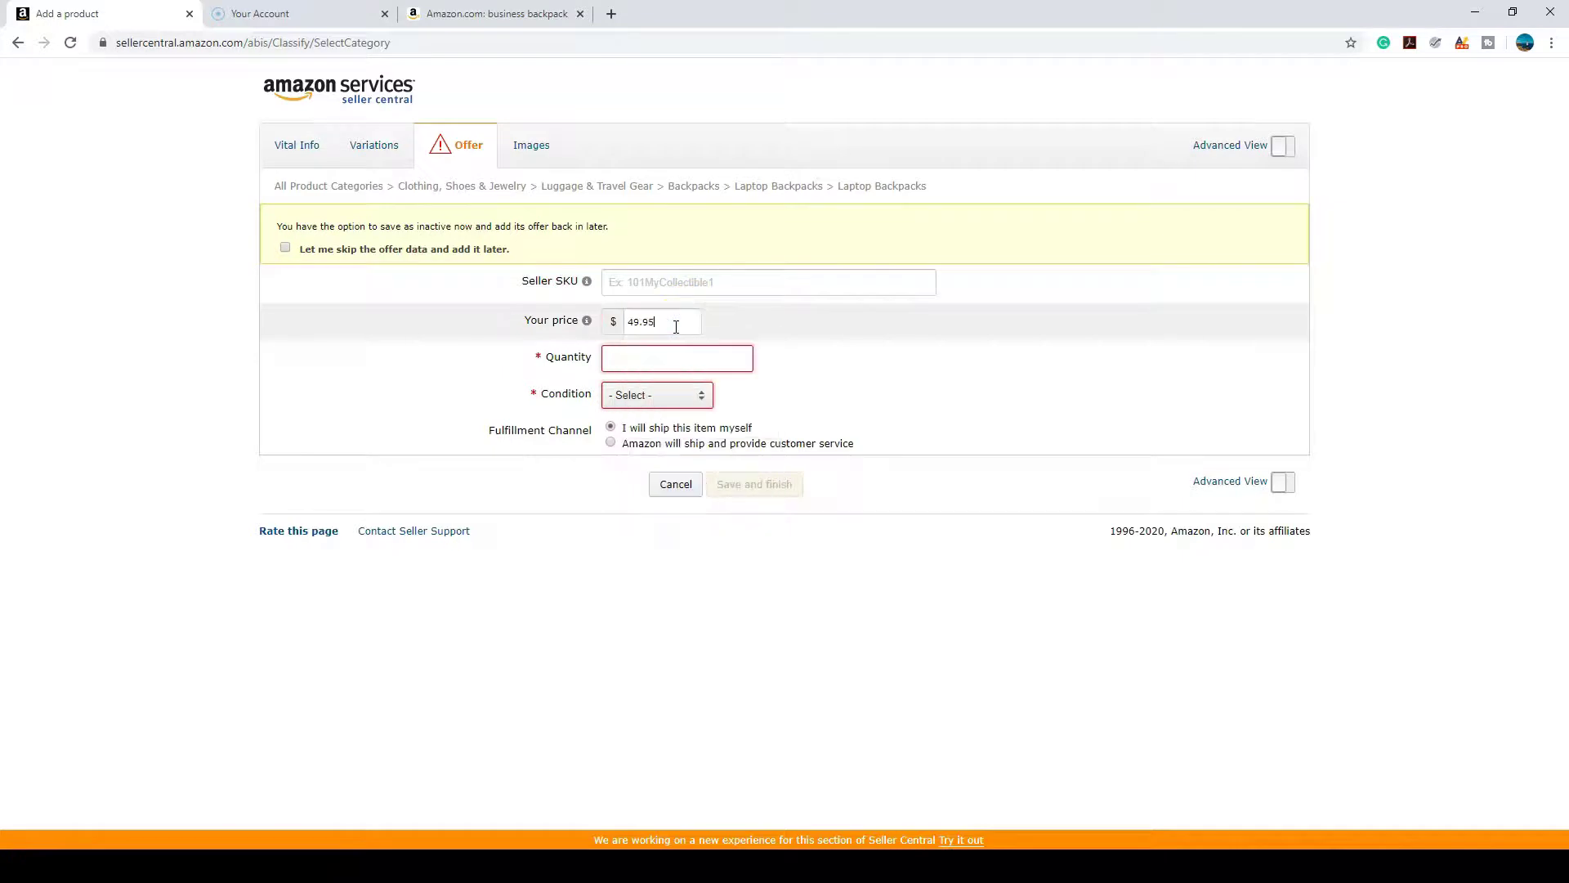
left_click(676, 357)
type("1")
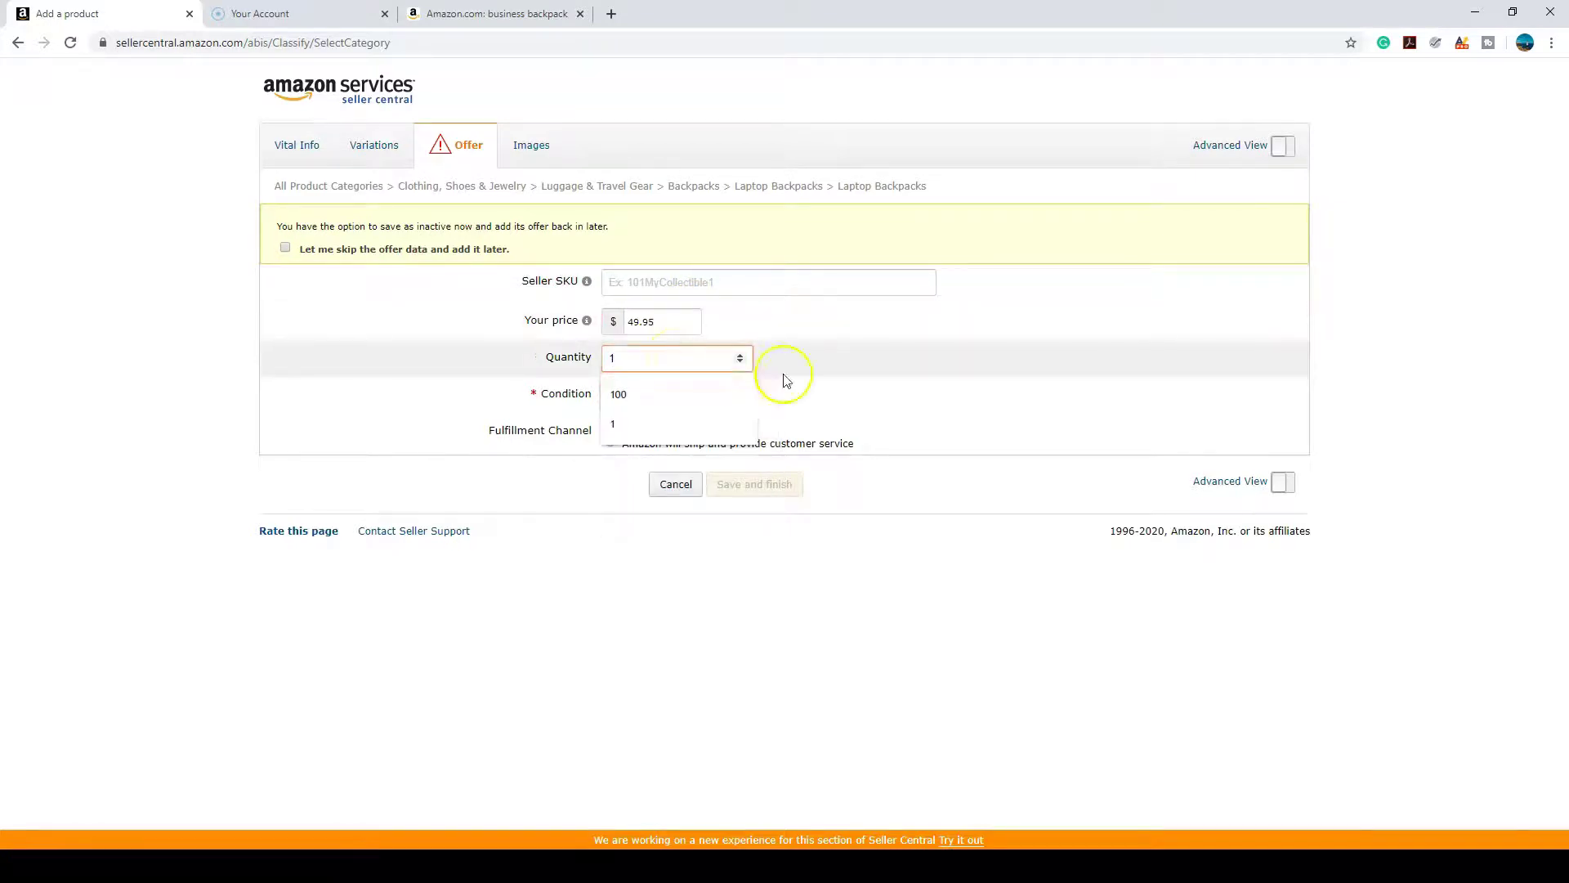
left_click(694, 396)
left_click(679, 443)
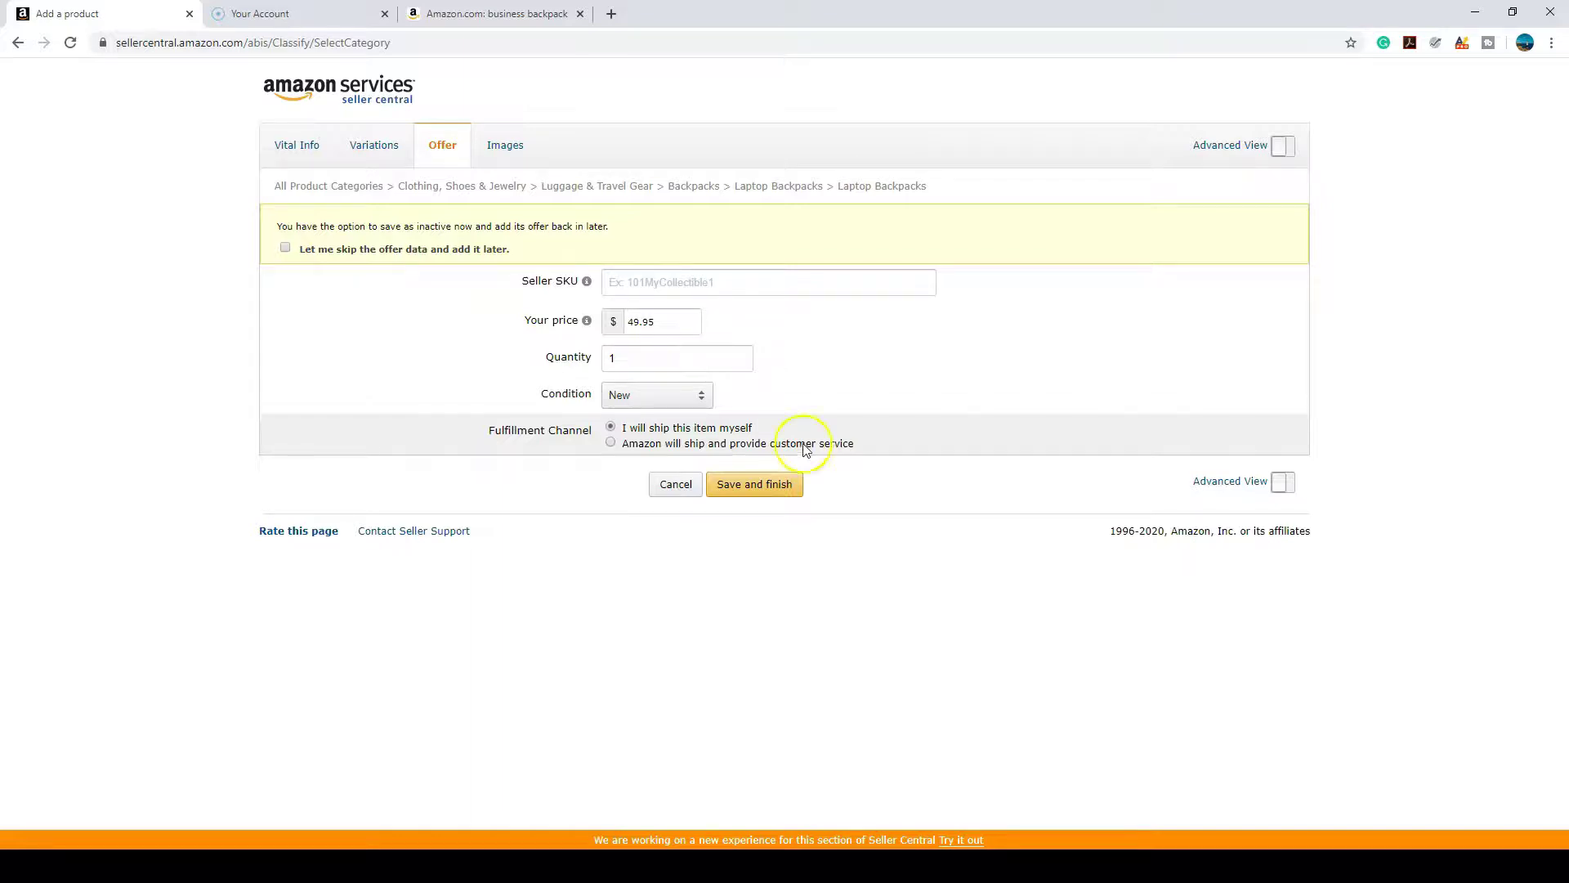
Set the seller SKU to "MF Bpack xyz" in the offer details
left_click(505, 146)
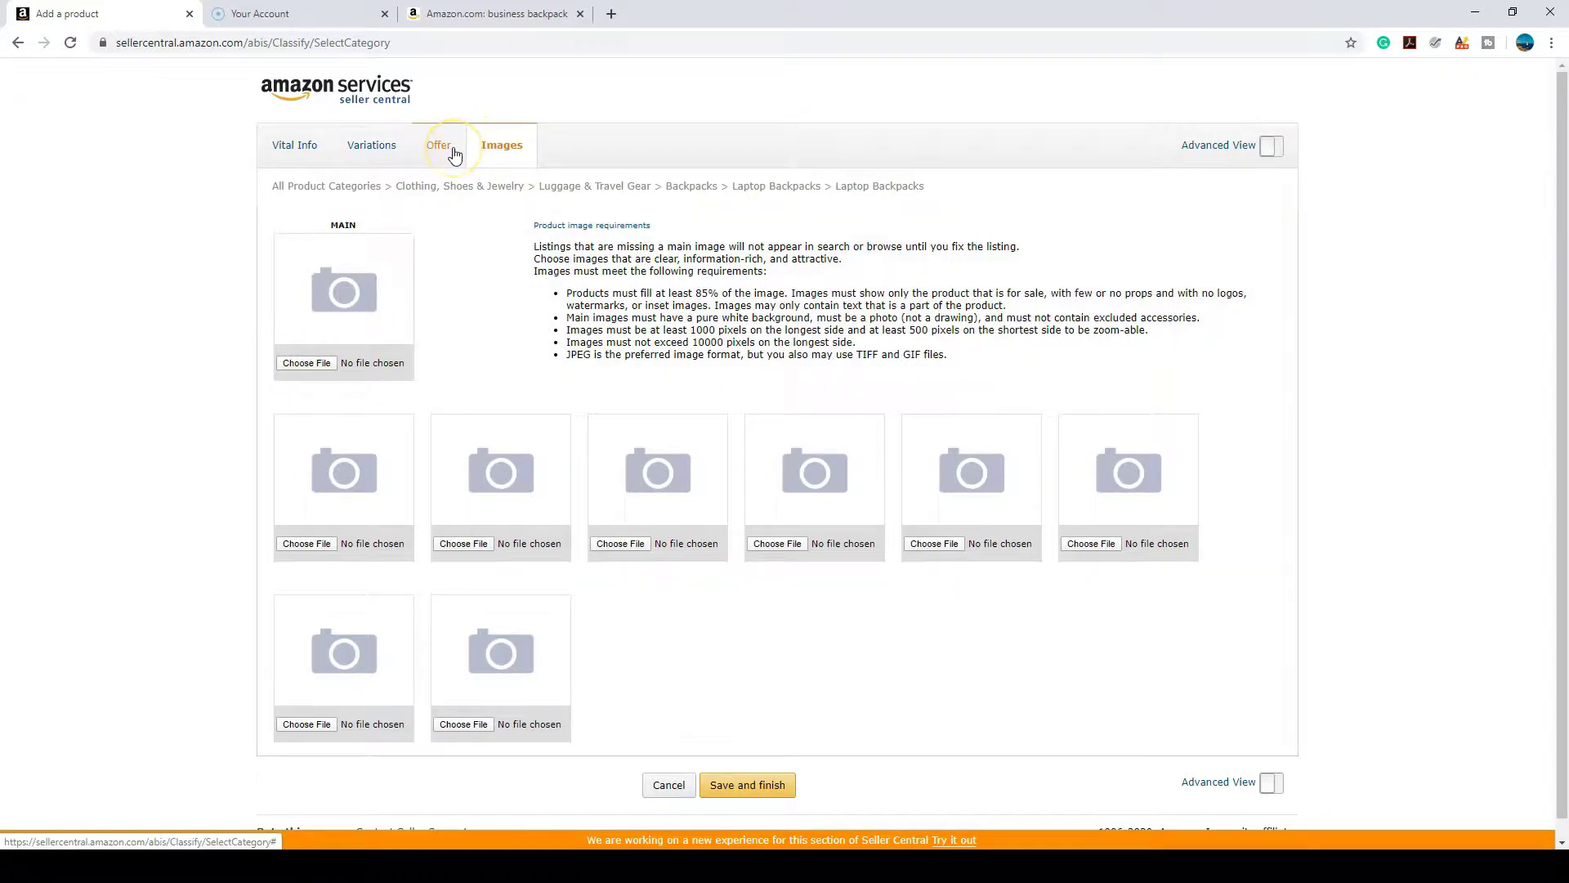
left_click(454, 153)
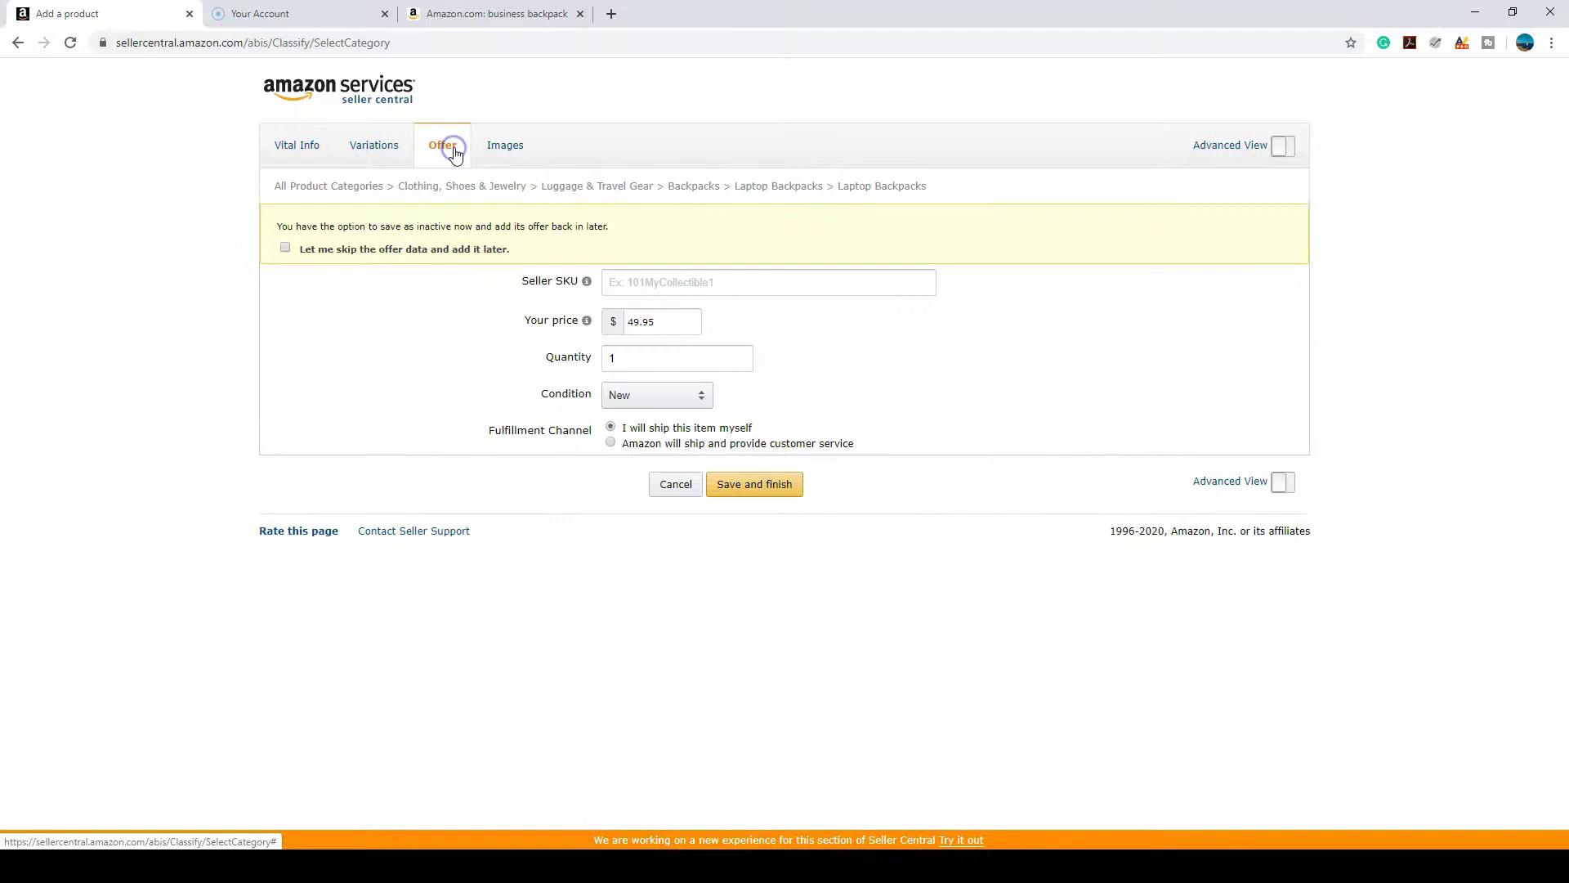
left_click(657, 281)
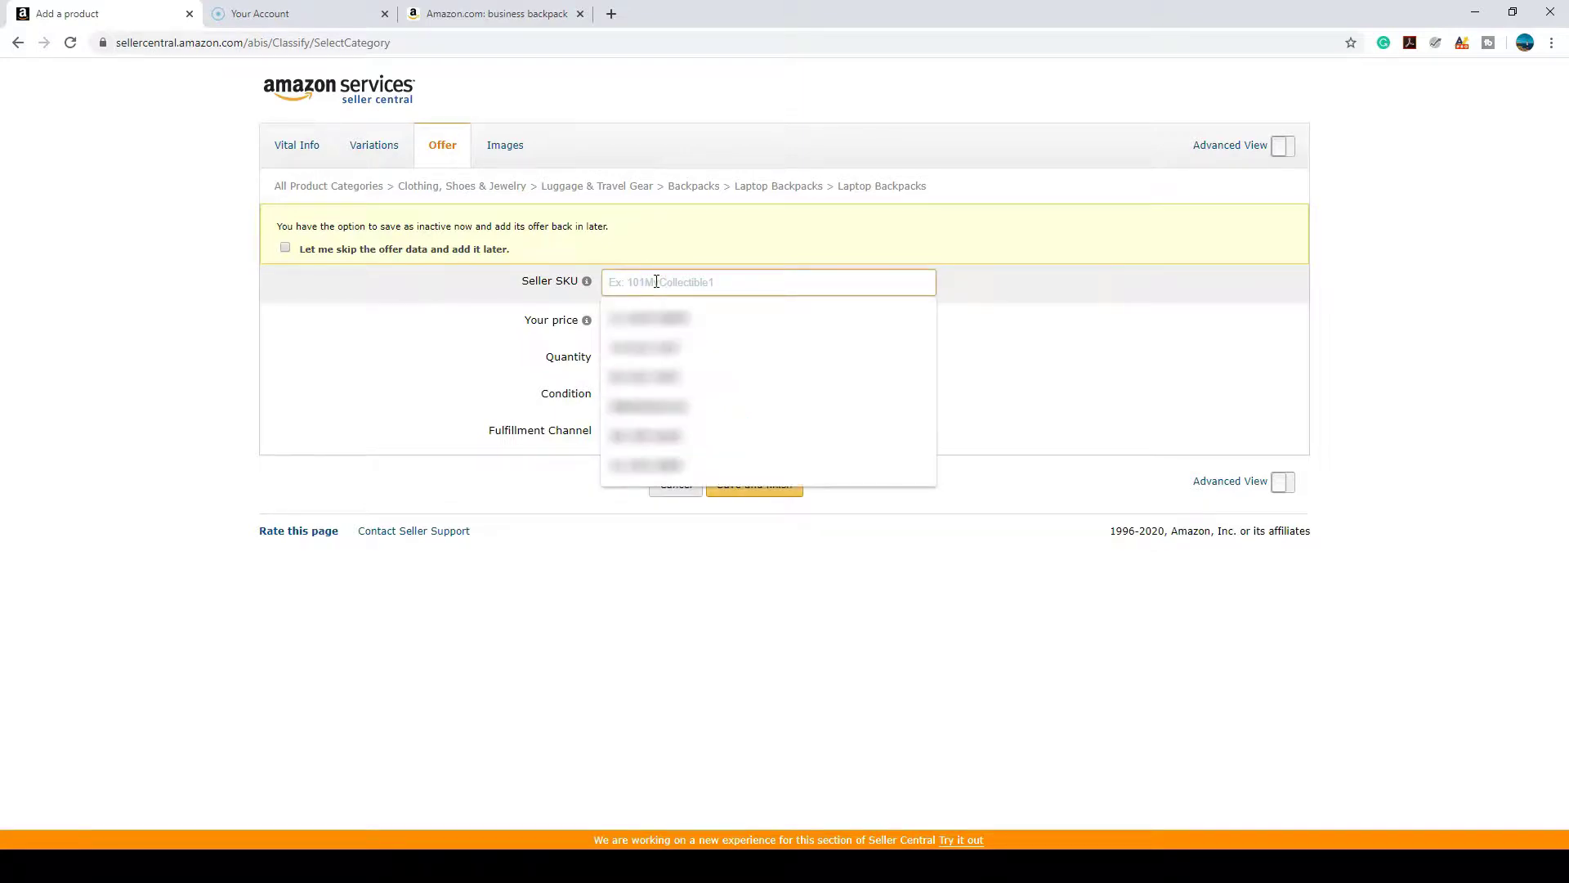
type("MF ")
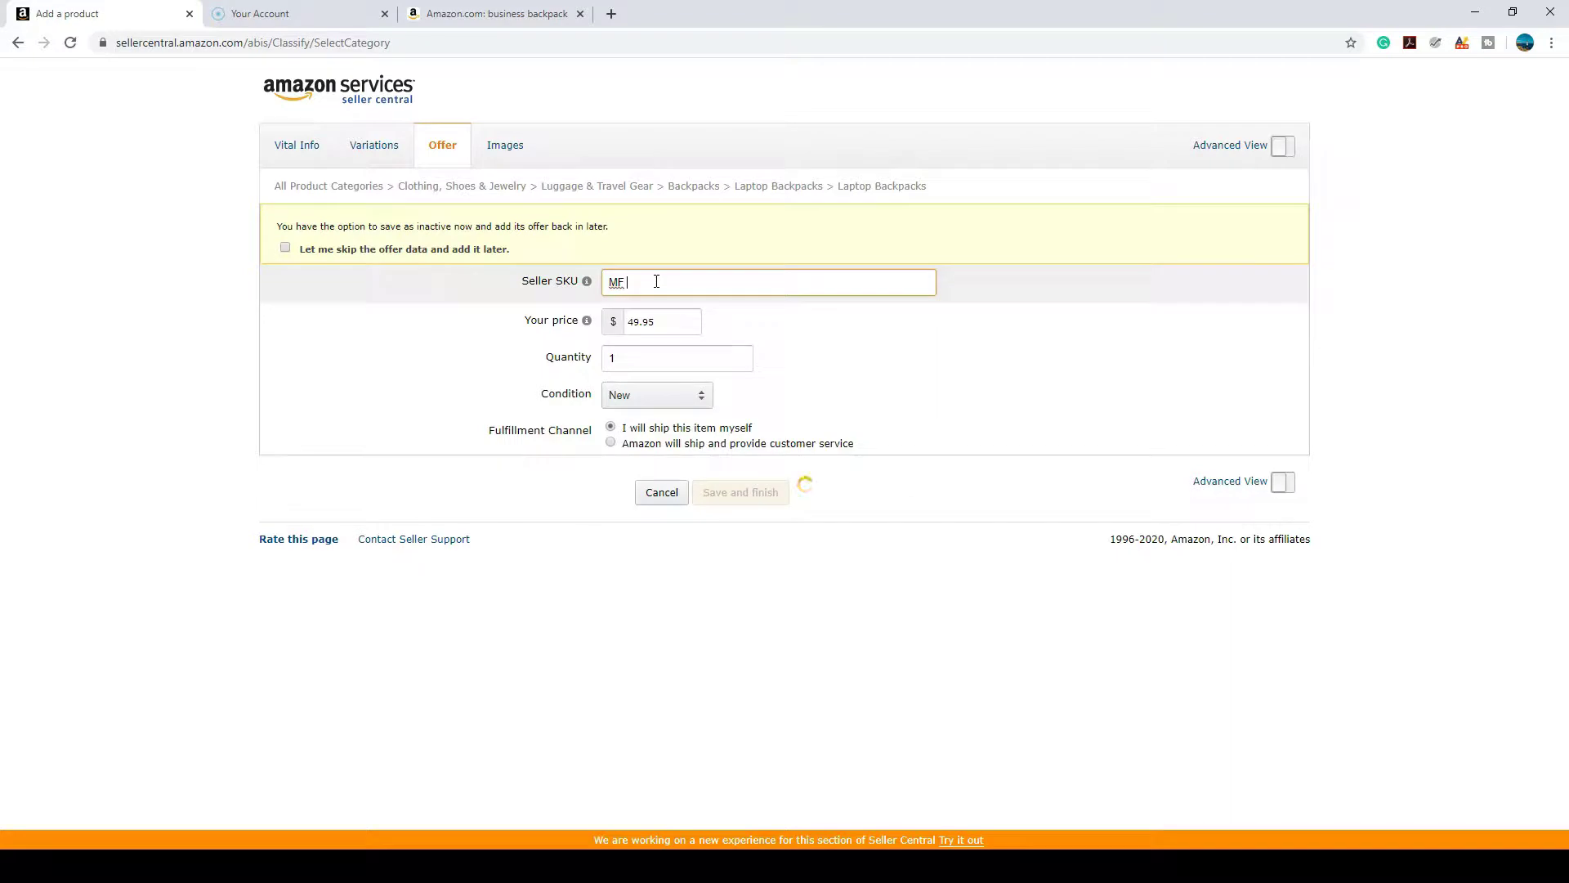
type("Bpack xyz")
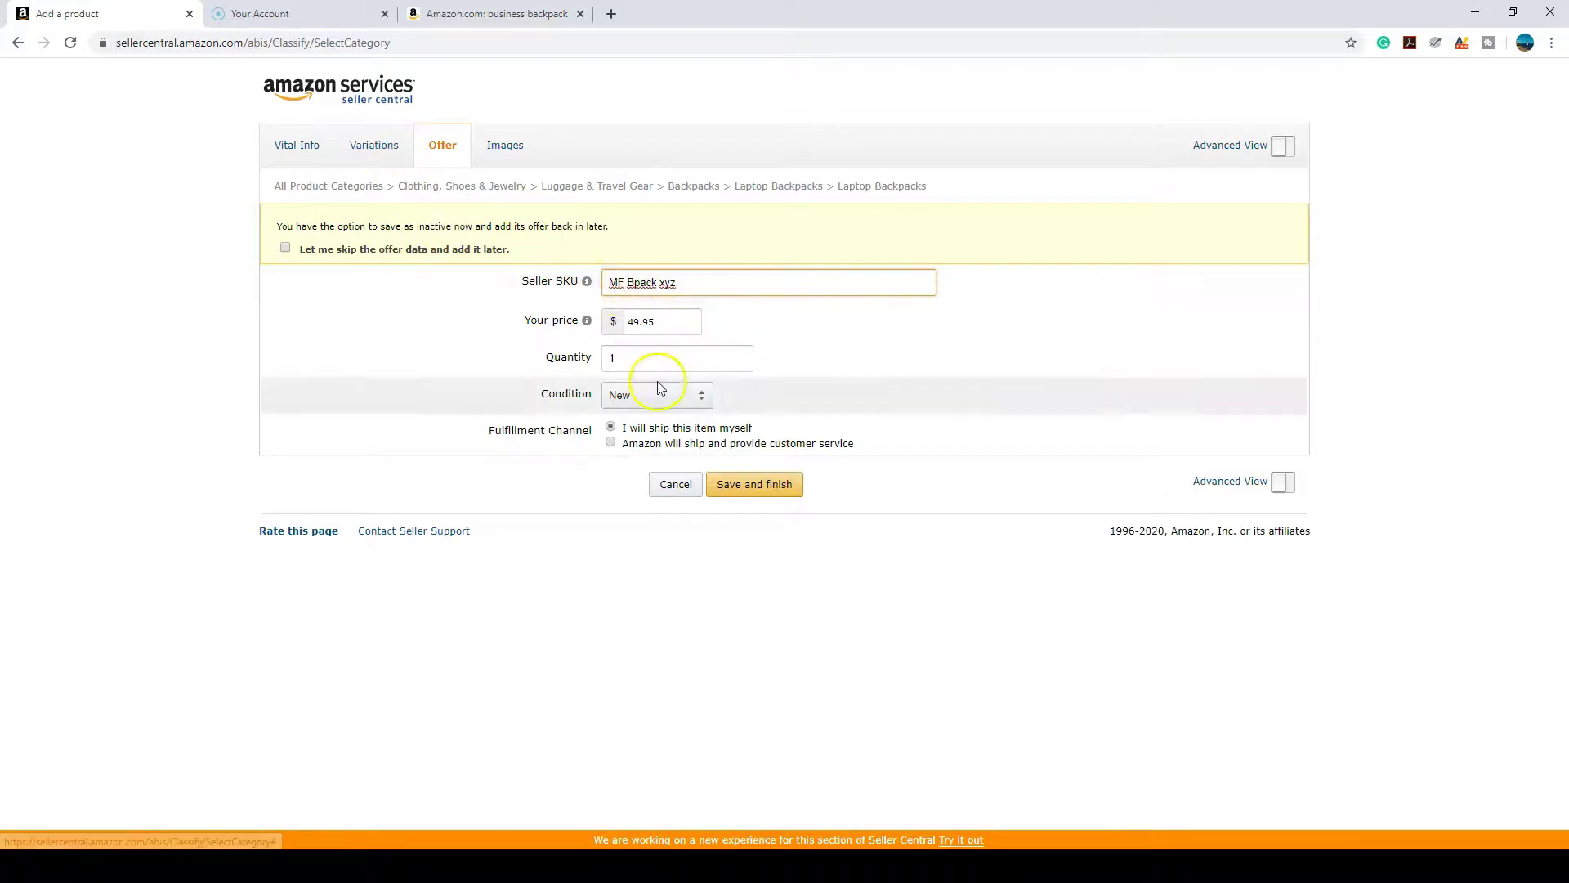
Review the listing's vital info, save and finish the laptop backpack listing, and dismiss the preferences tour message
left_click(364, 146)
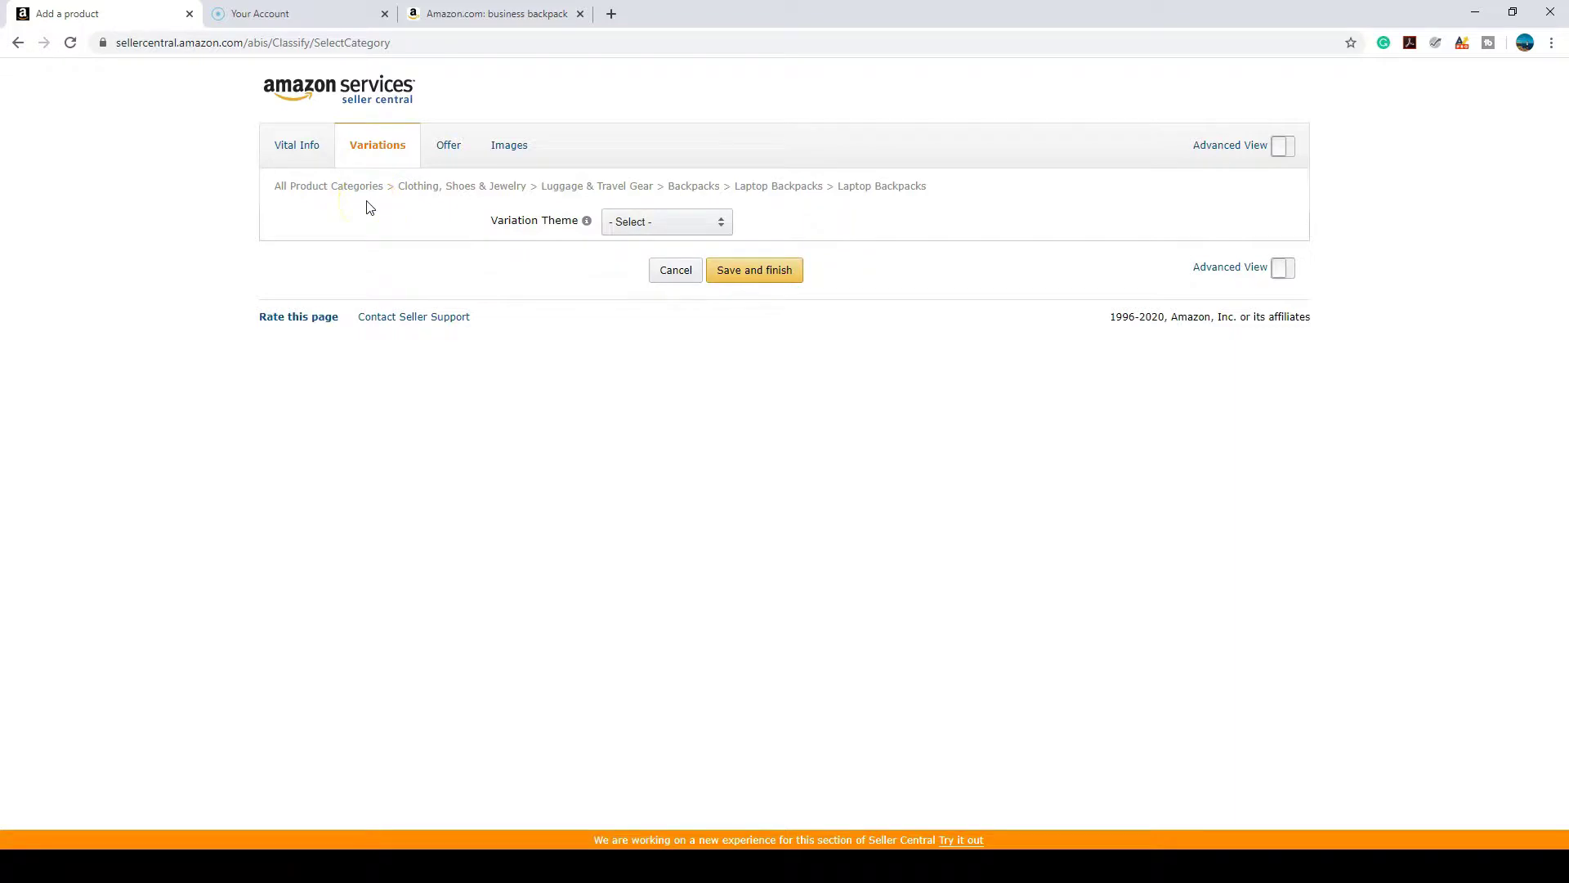
left_click(304, 157)
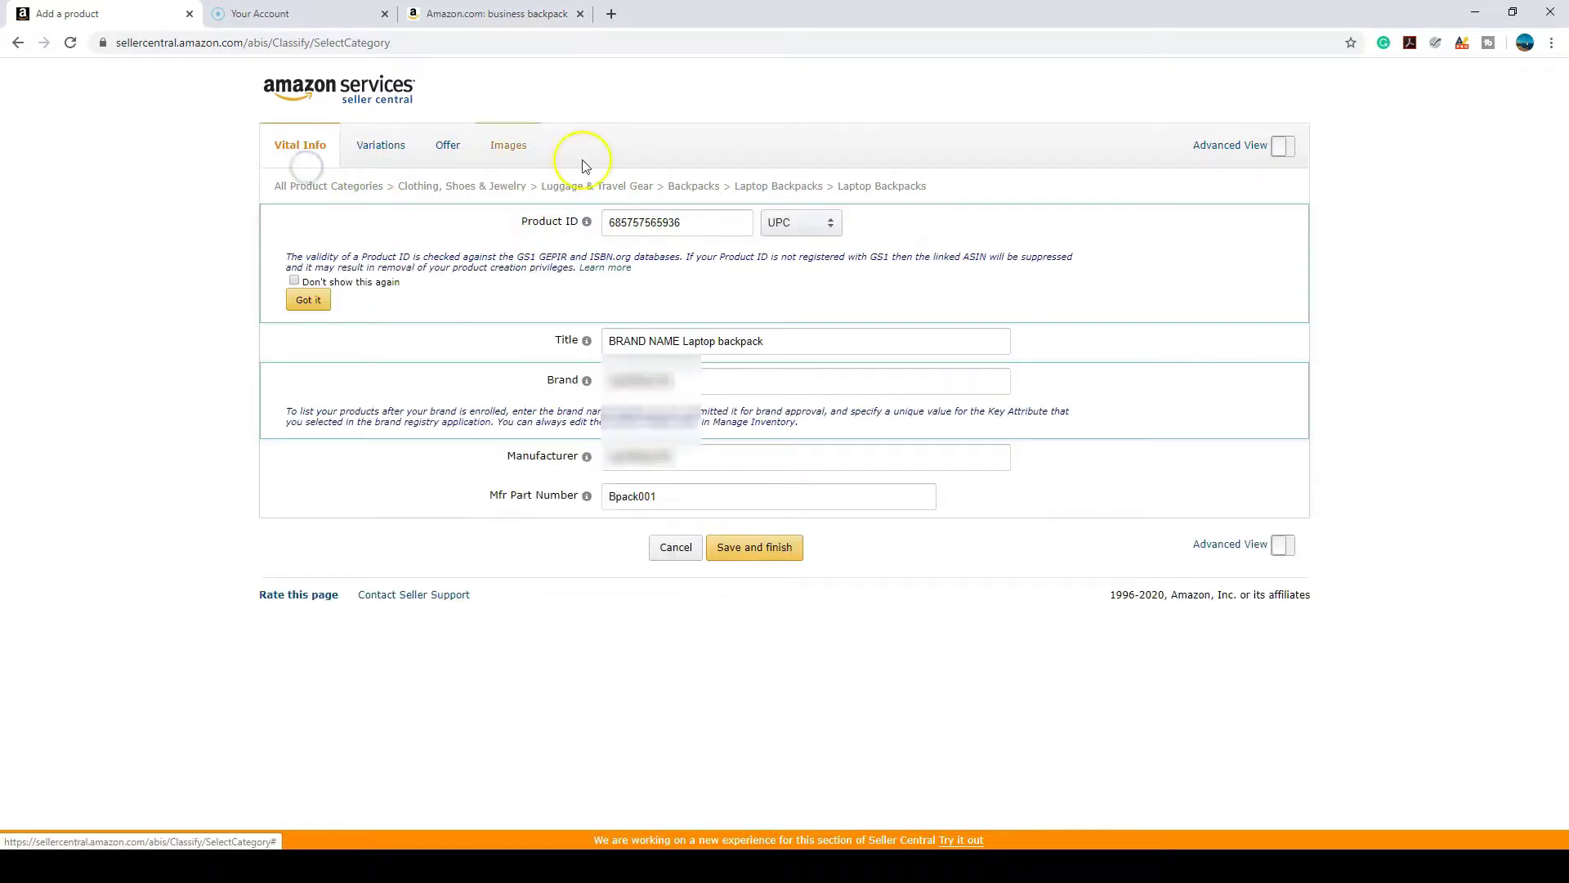
left_click(621, 234)
left_click(719, 228)
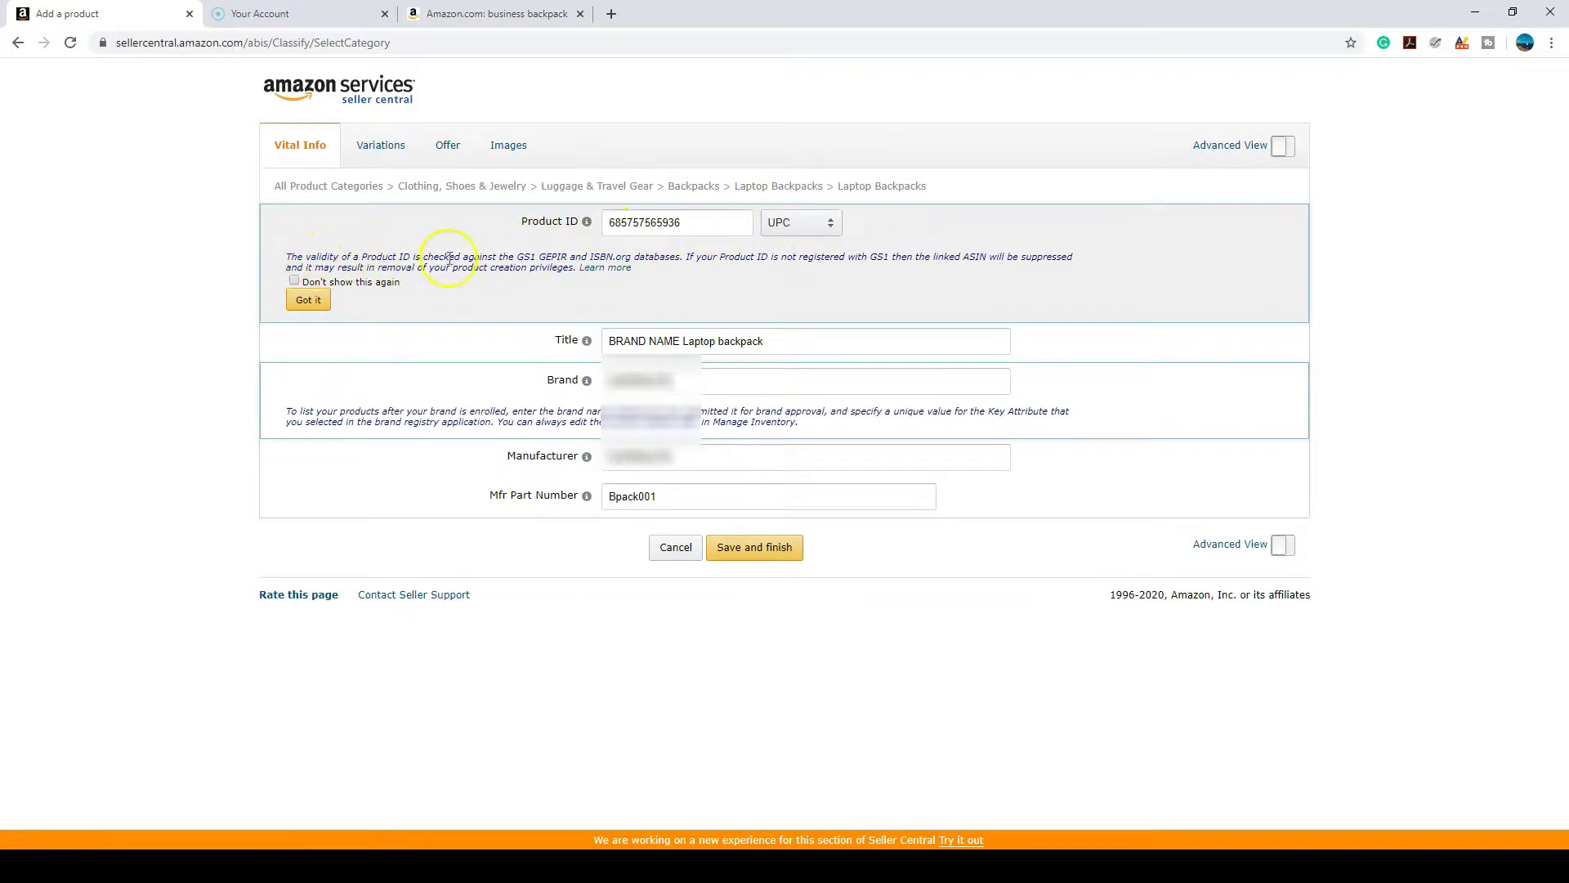
left_click(694, 341)
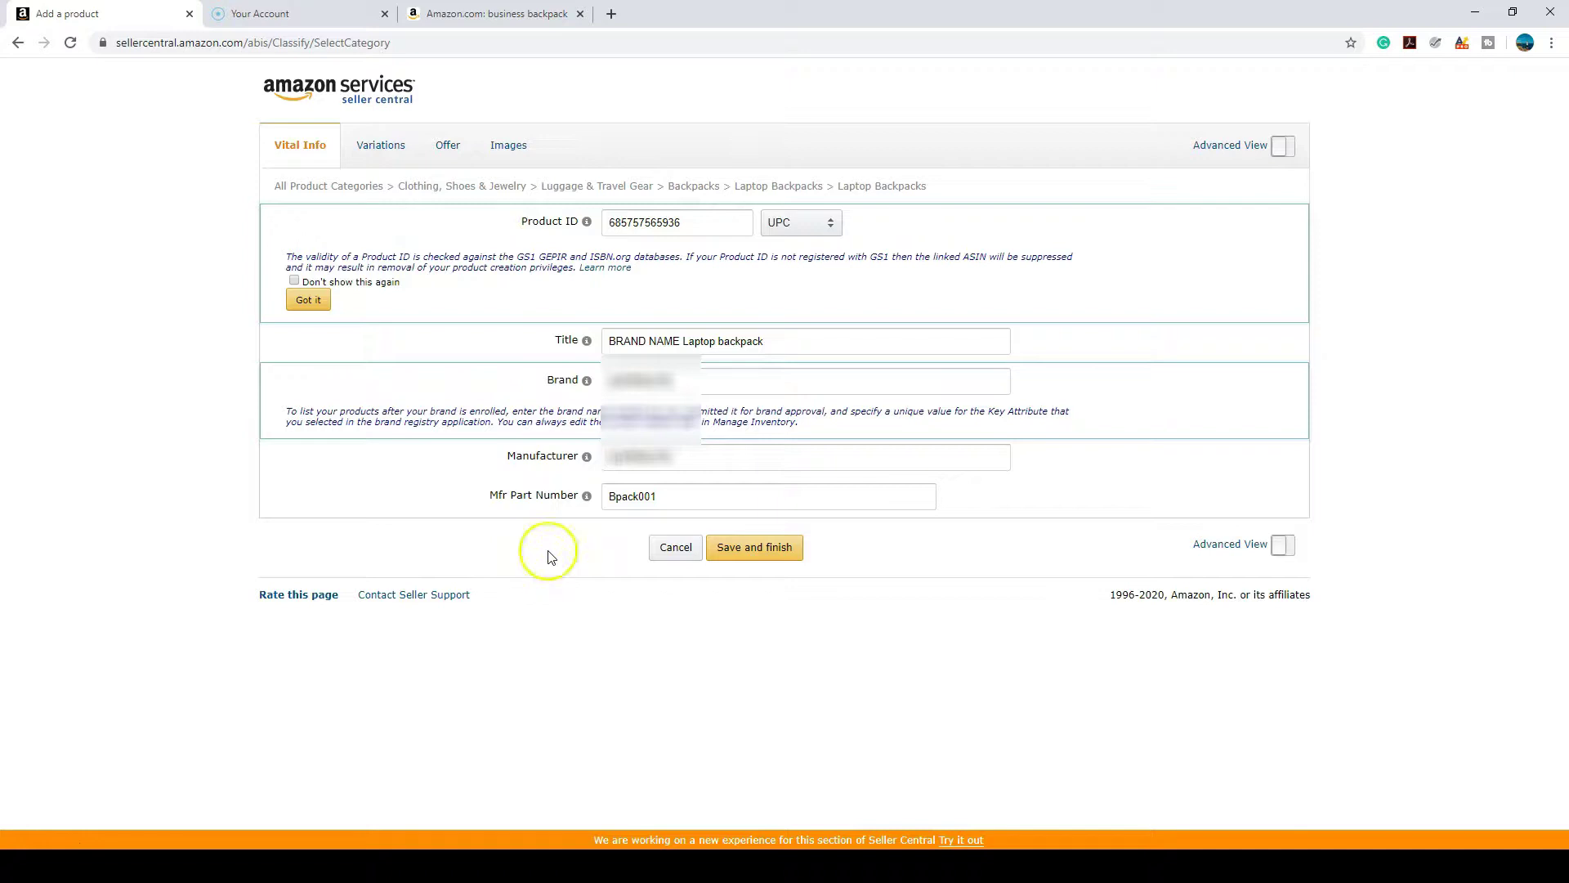
left_click(747, 550)
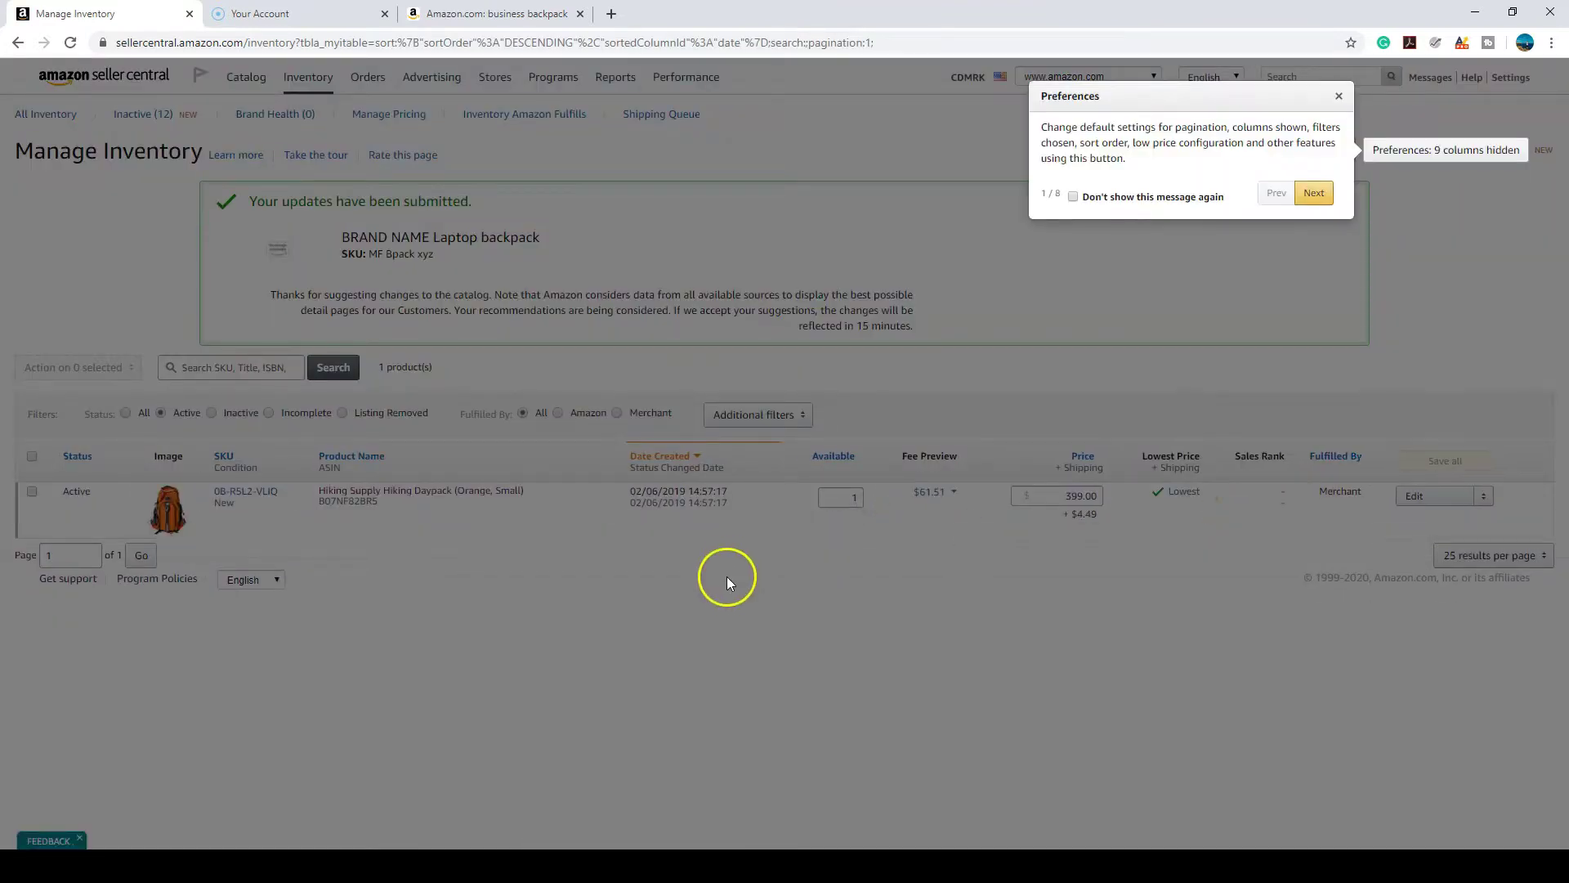
left_click(727, 576)
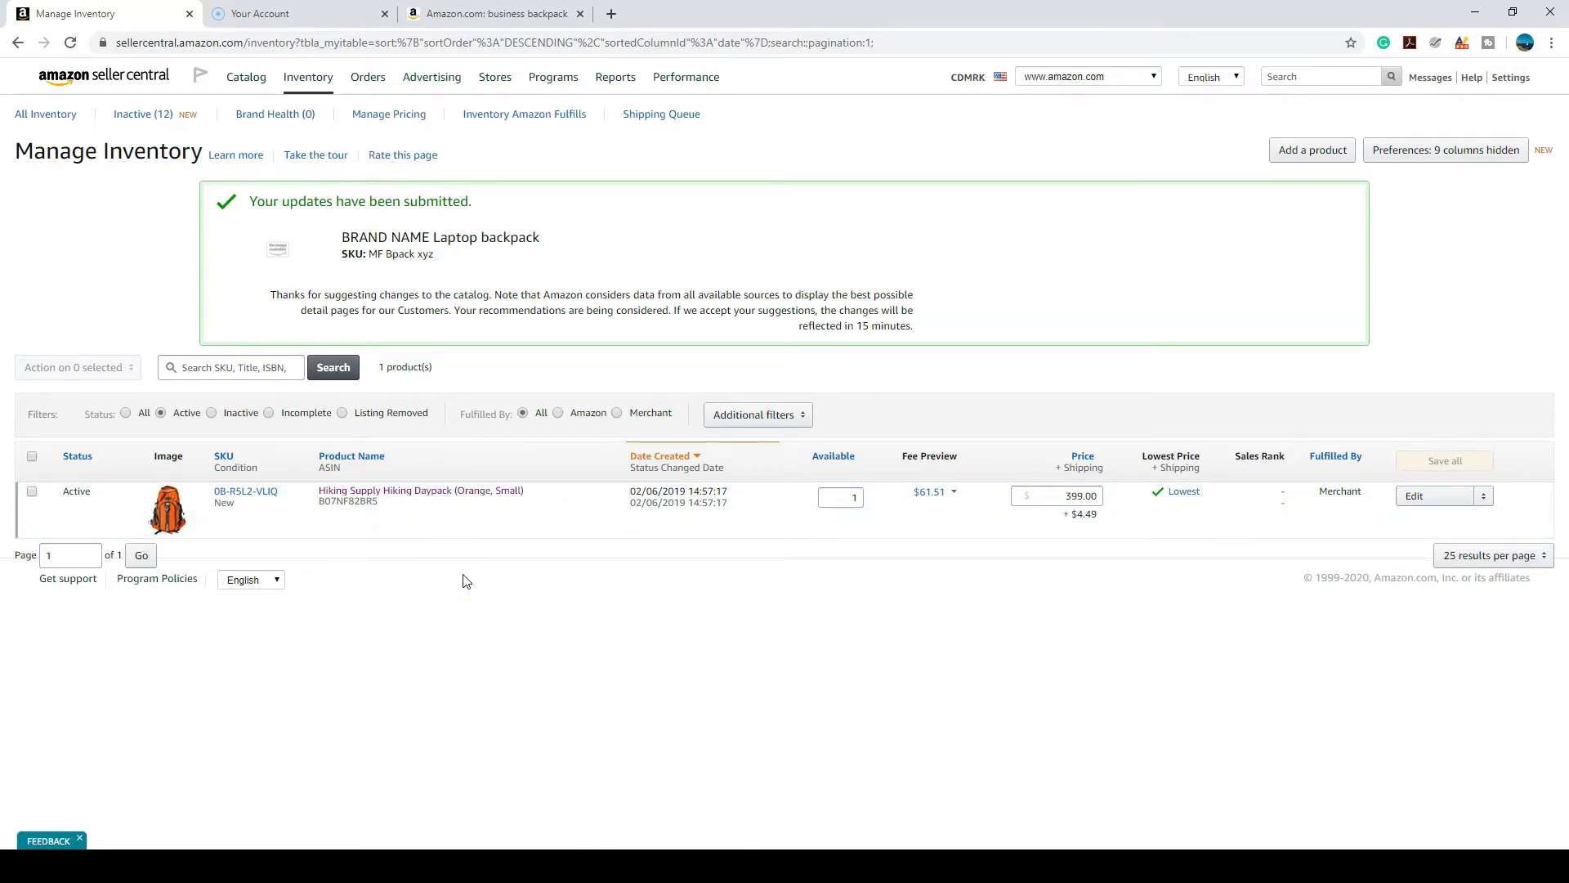
left_click(77, 488)
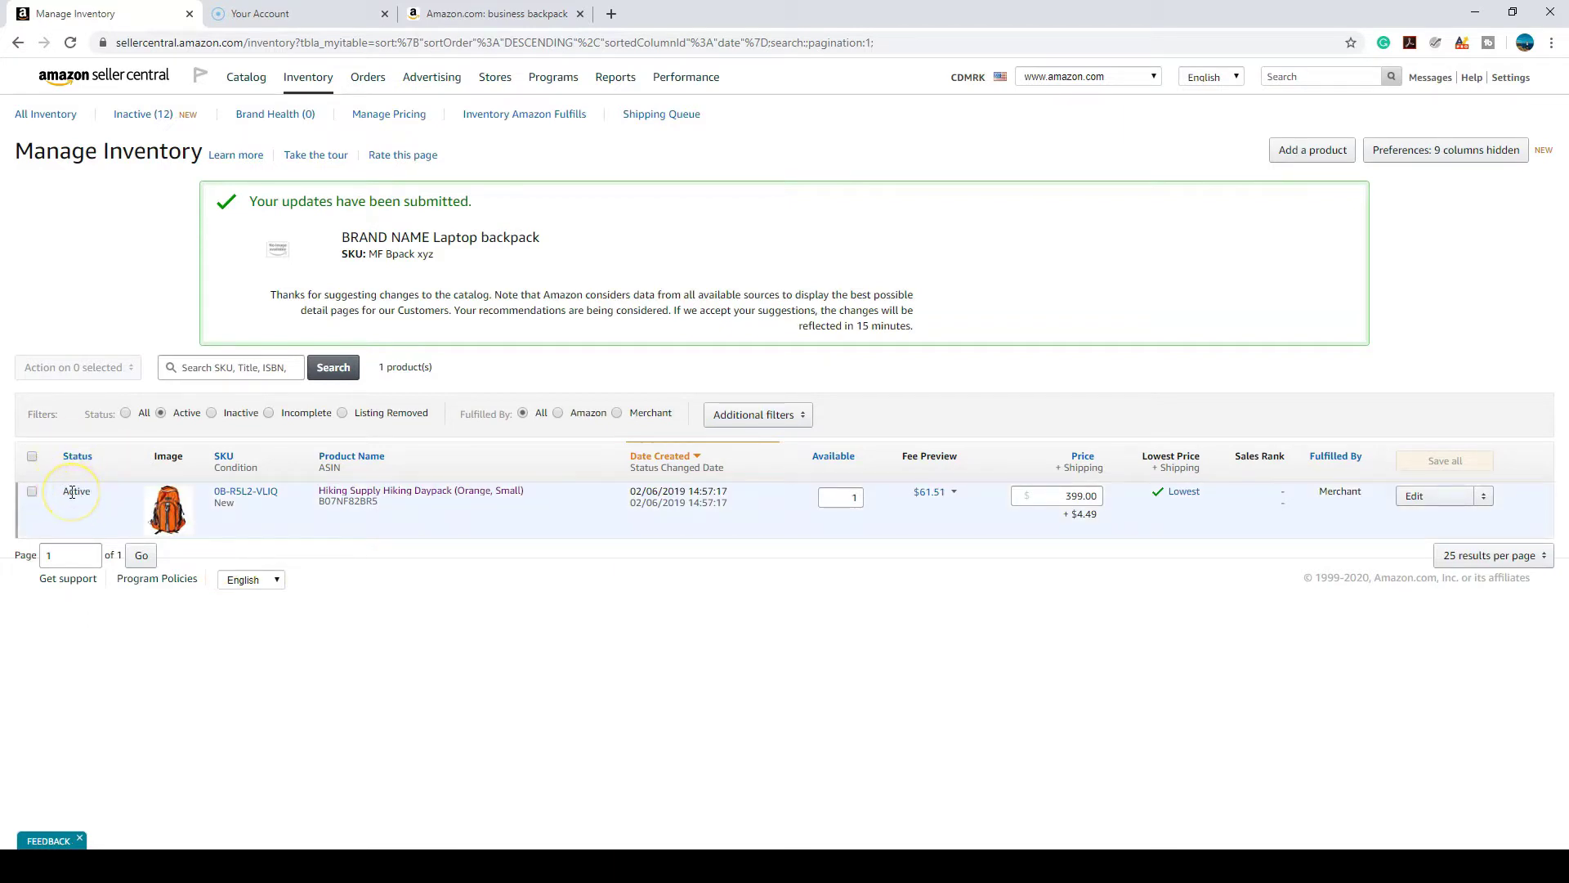
left_click(82, 494)
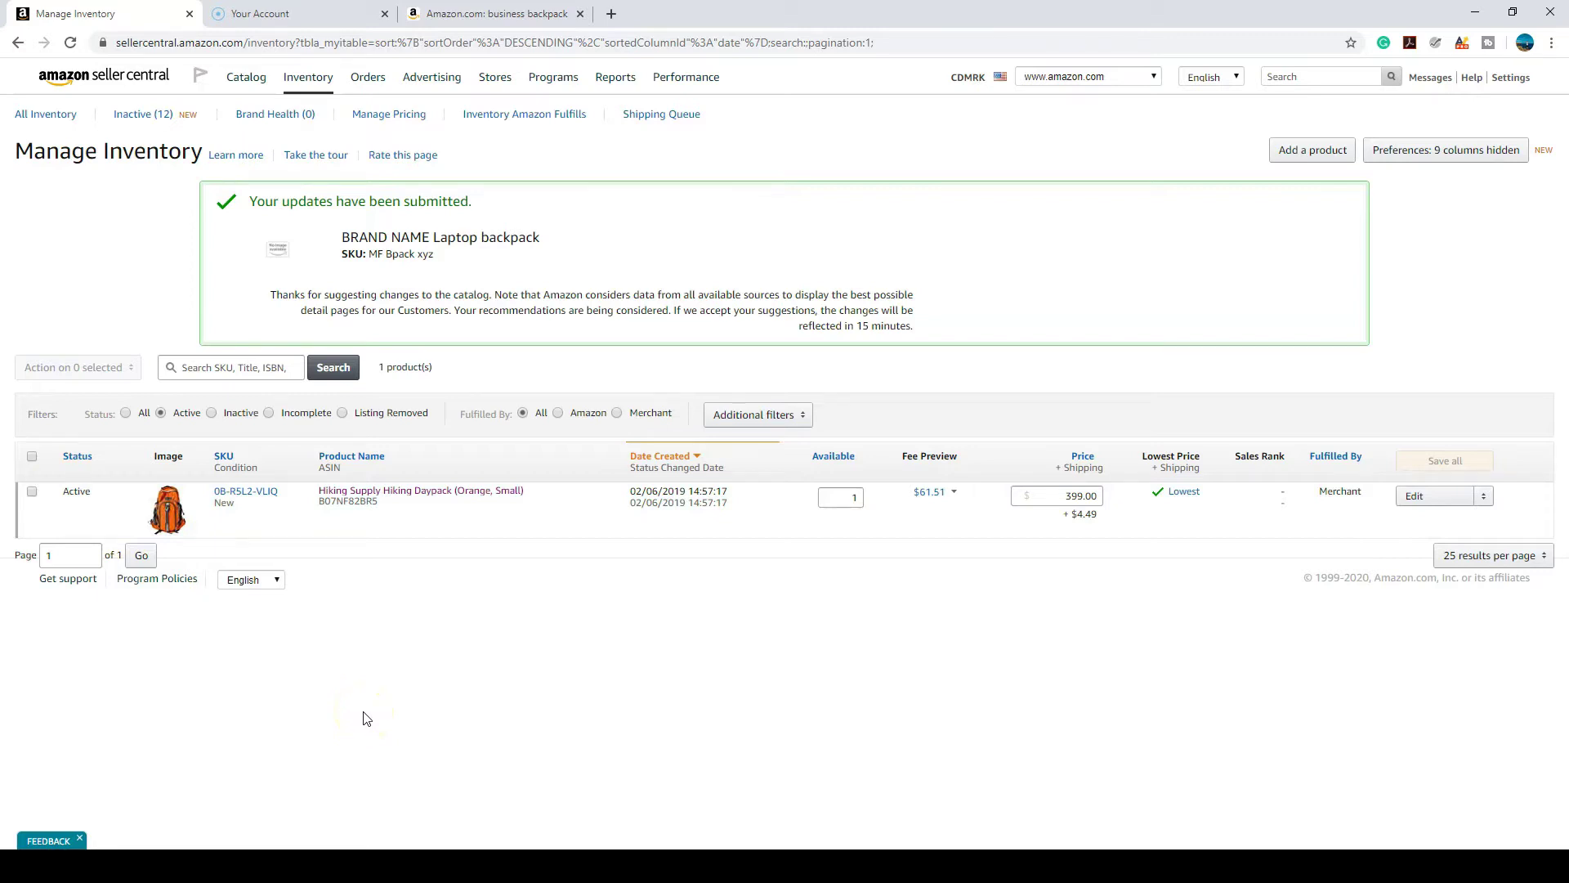
left_click(69, 488)
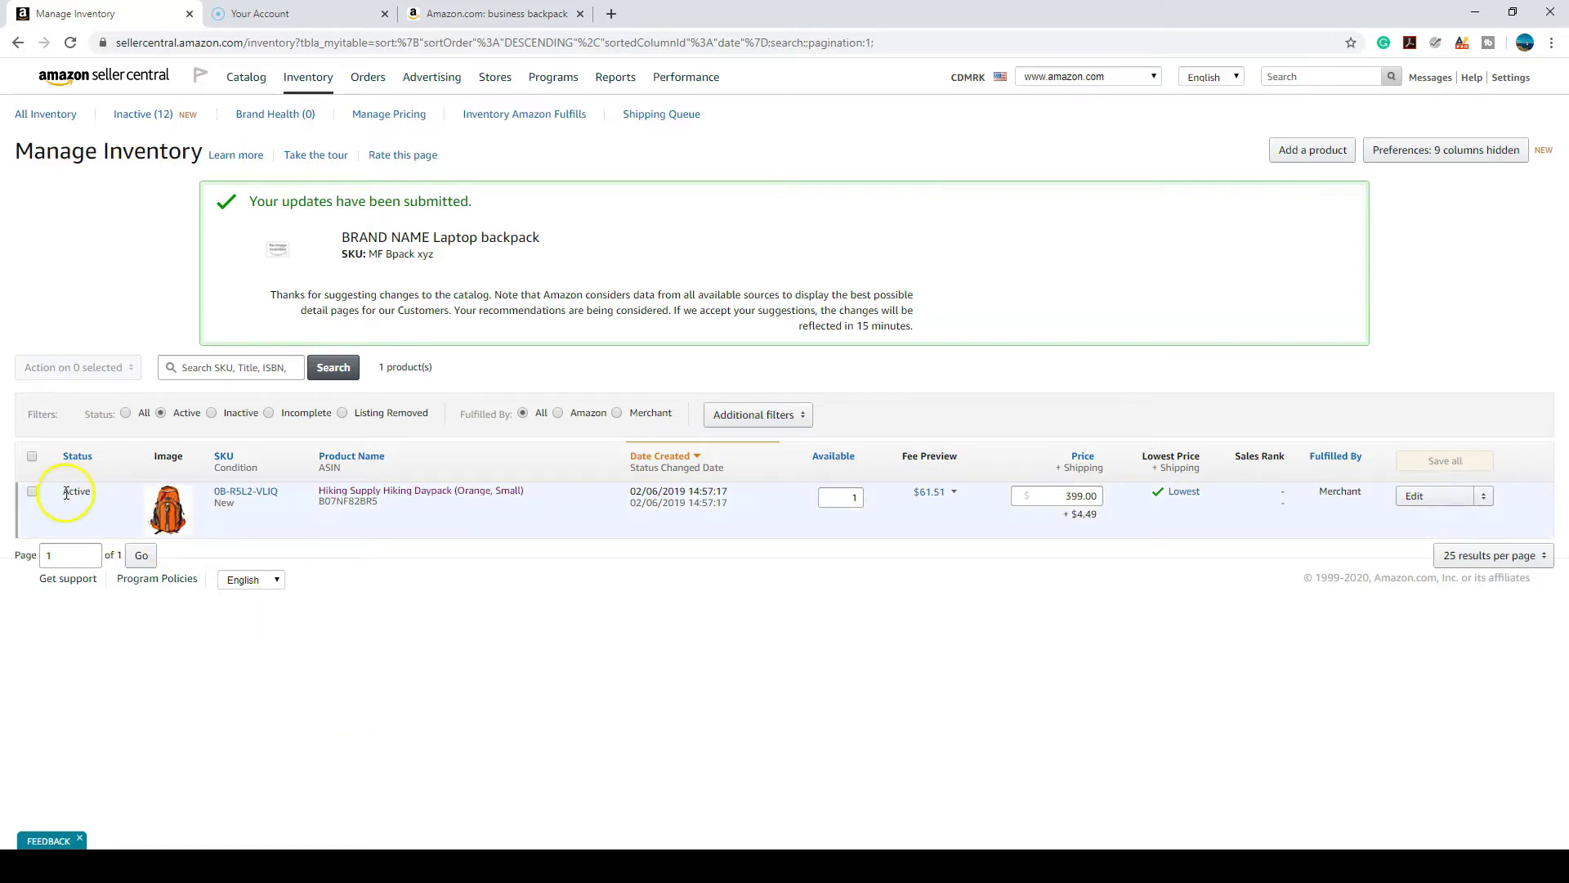